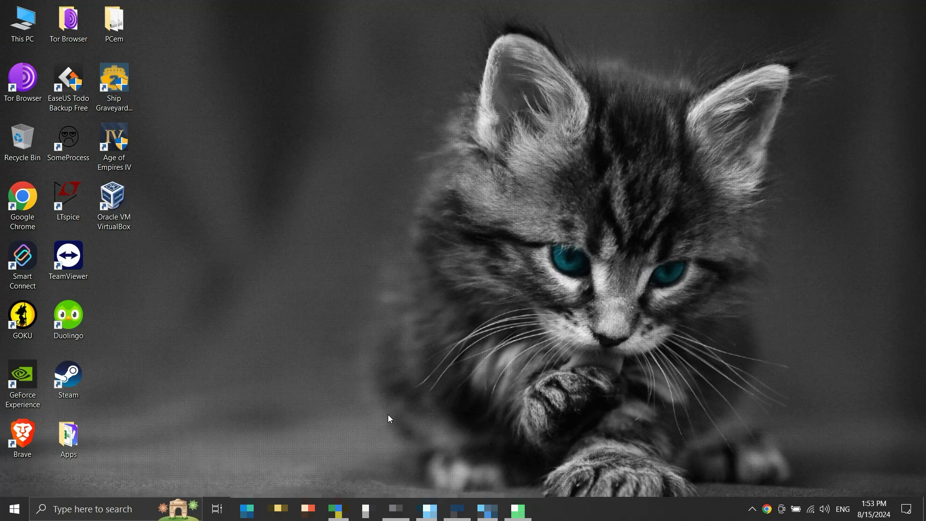
# Step: Search Google in Chrome for 'tiny11 23h2' and open the Internet Archive tiny11 2311 item
pyautogui.click(338, 509)
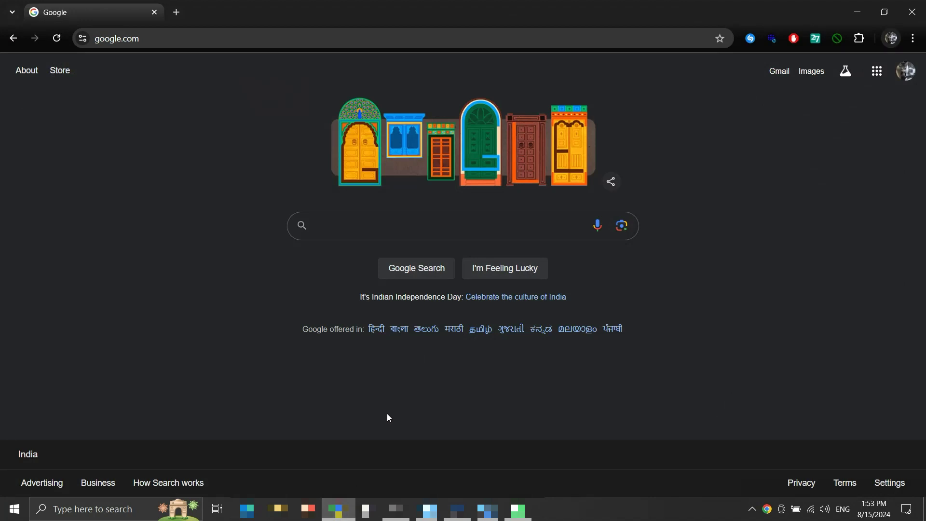
pyautogui.write('t')
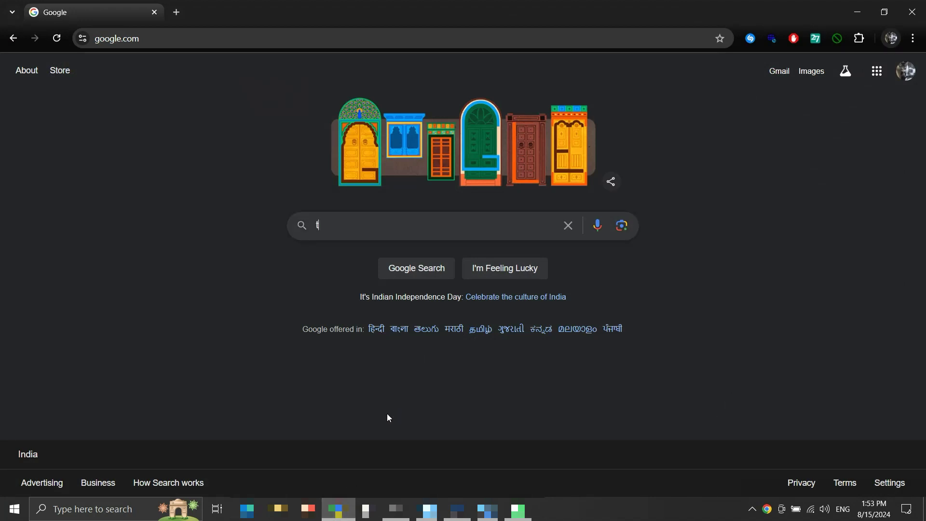
pyautogui.write('iny11')
pyautogui.press('Down')
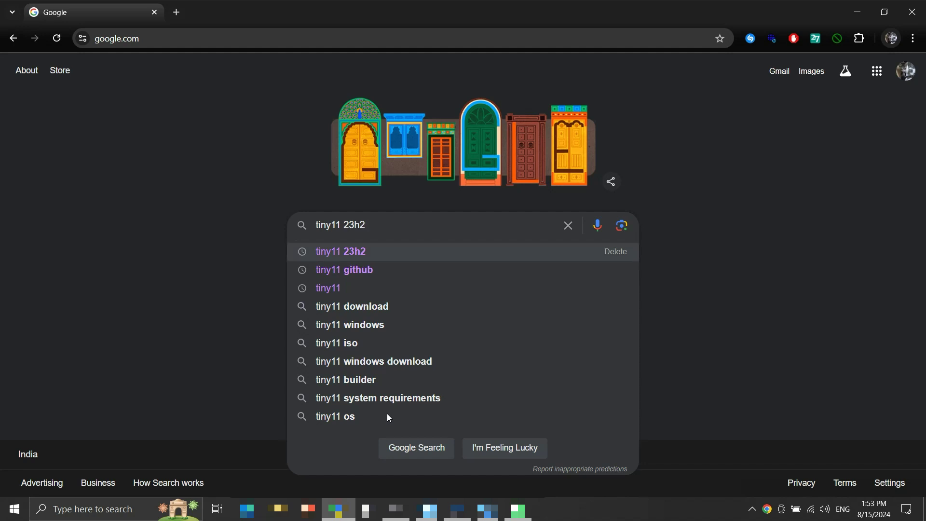
pyautogui.press('Return')
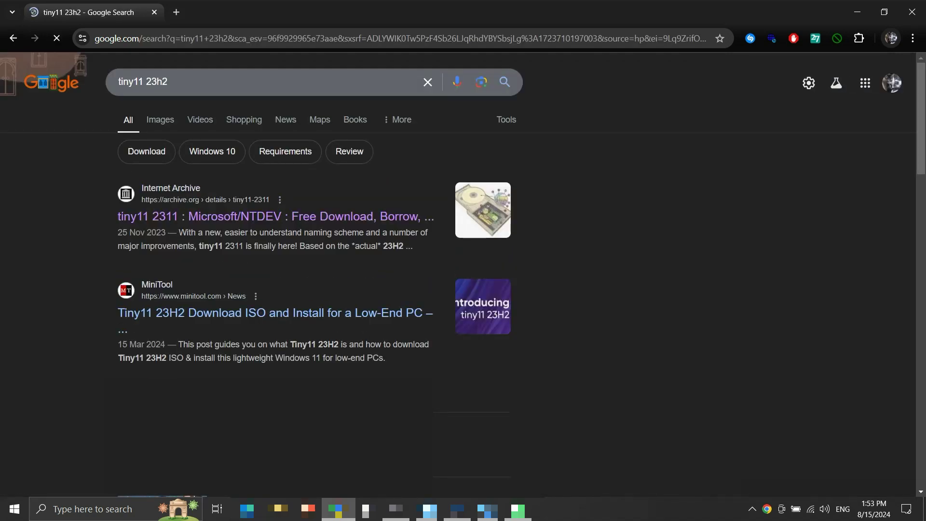
pyautogui.click(260, 217)
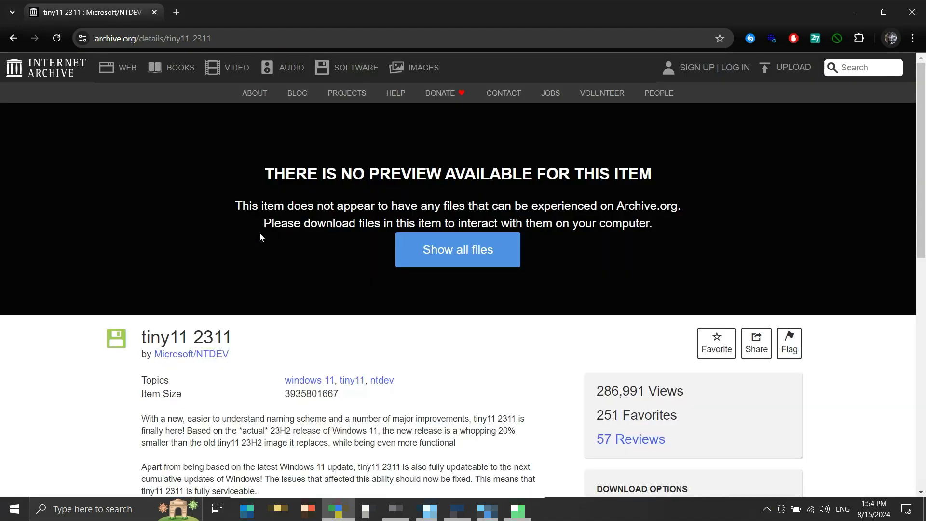
# Step: Download the tiny11 2311 ISO image from archive.org, then switch to the Virtual Machines folder
pyautogui.scroll(-2, 263, 260)
pyautogui.scroll(-4, 263, 261)
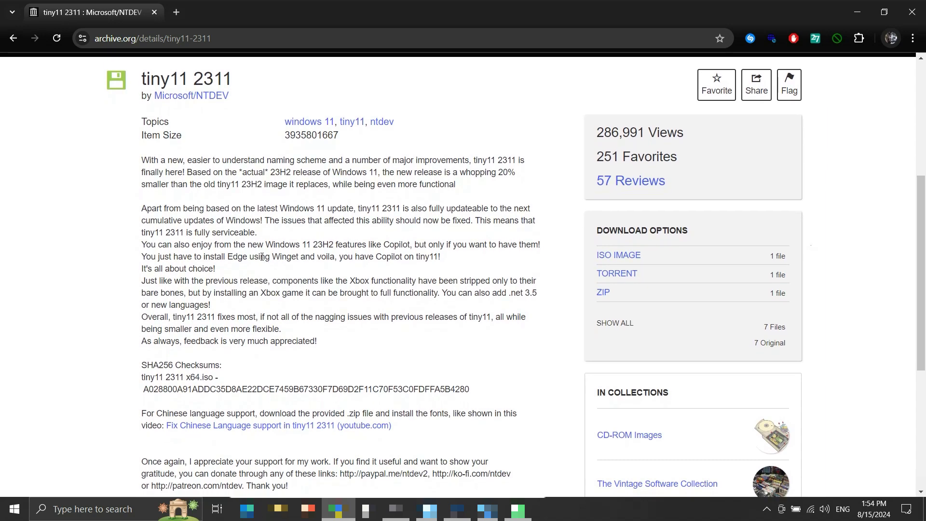
pyautogui.moveTo(475, 160); pyautogui.dragTo(378, 173)
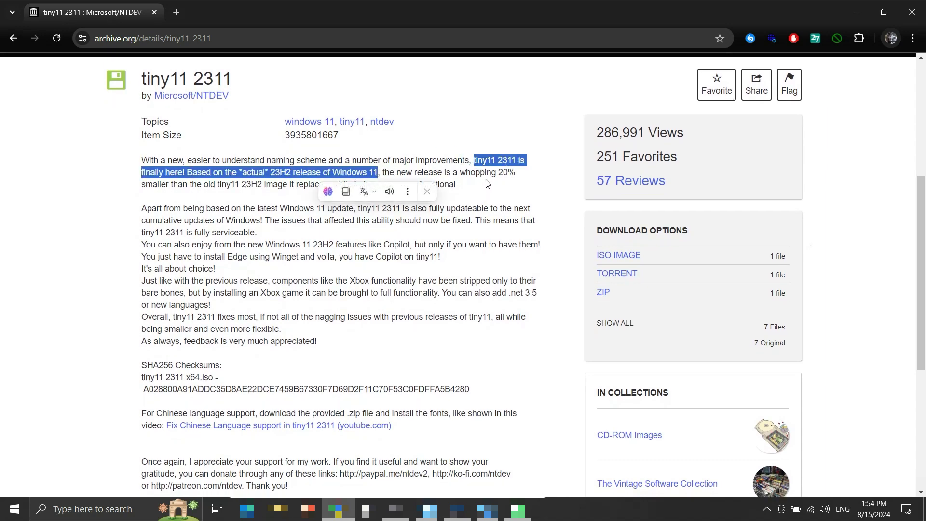
pyautogui.click(498, 183)
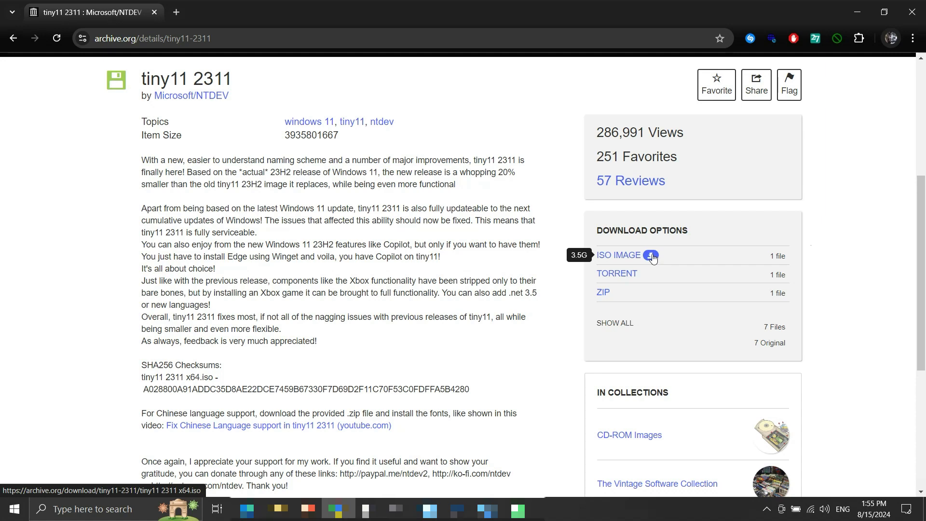
pyautogui.click(653, 258)
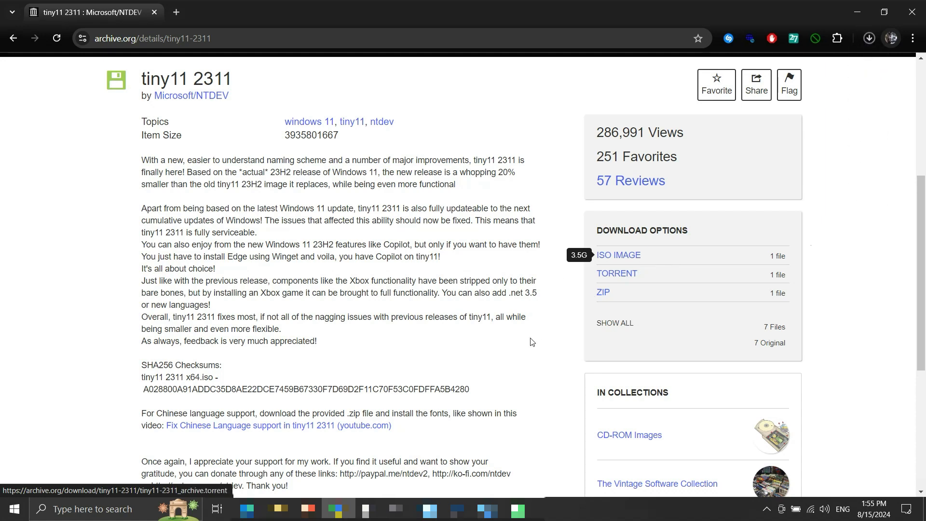
pyautogui.hotkey('alt', 'Tab')
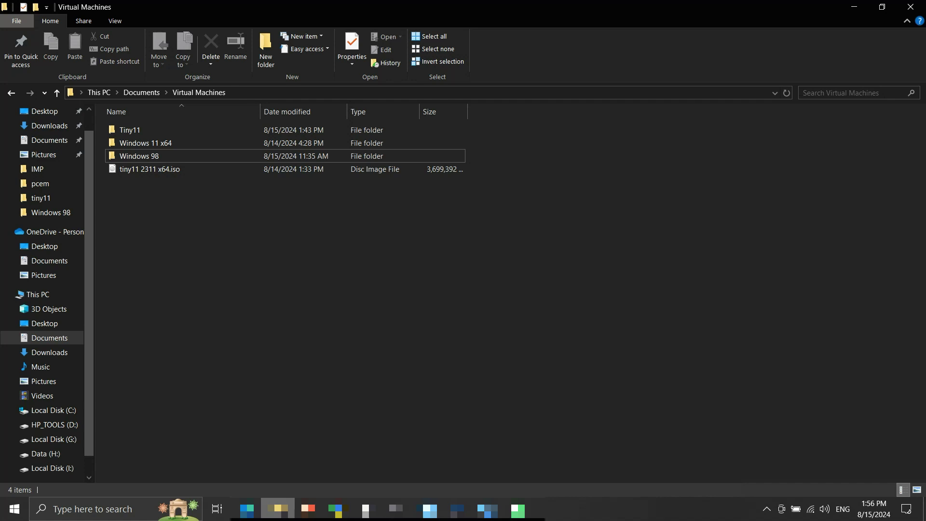
# Step: Verify tiny11 2311 x64.iso (3.52 GB) is in Virtual Machines, then close Explorer and Chrome
pyautogui.click(178, 169)
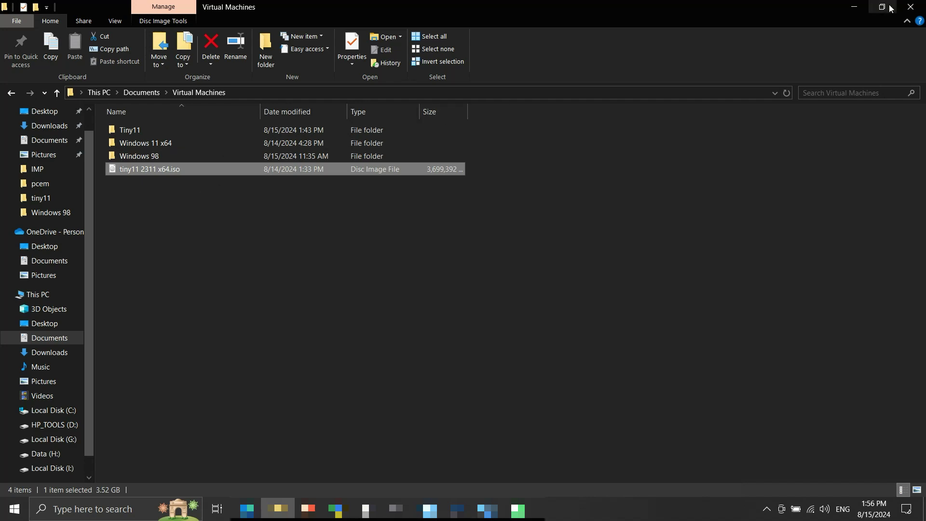
pyautogui.click(915, 9)
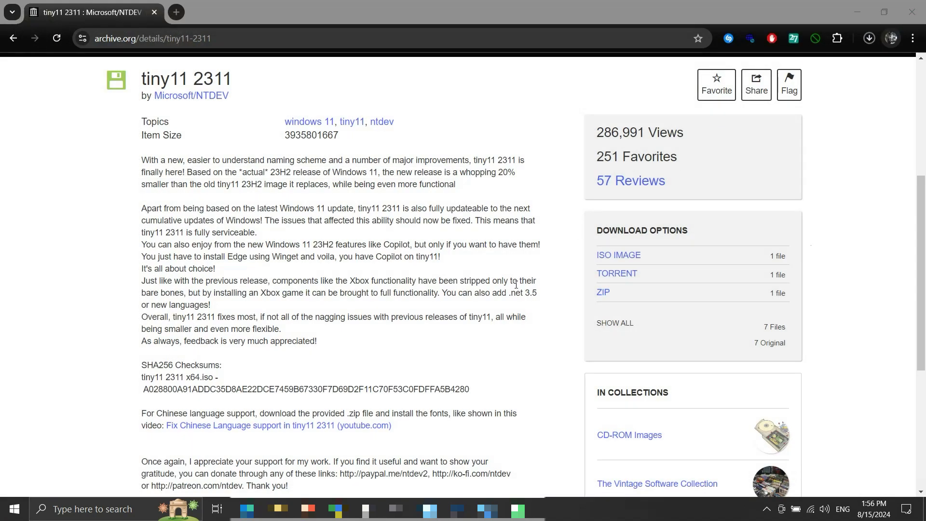
pyautogui.click(912, 11)
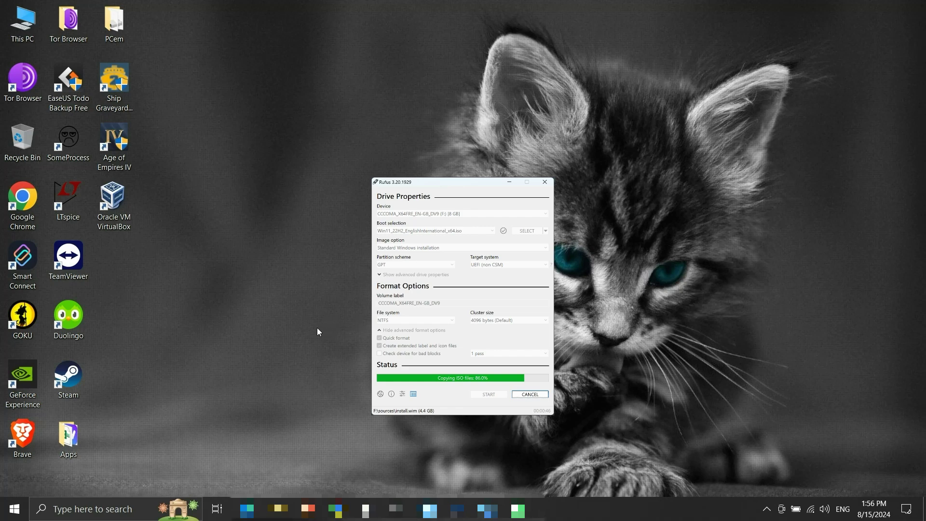
# Step: Show the desktop with Win+D, hiding the Rufus ISO-copy window
pyautogui.press('super+d')
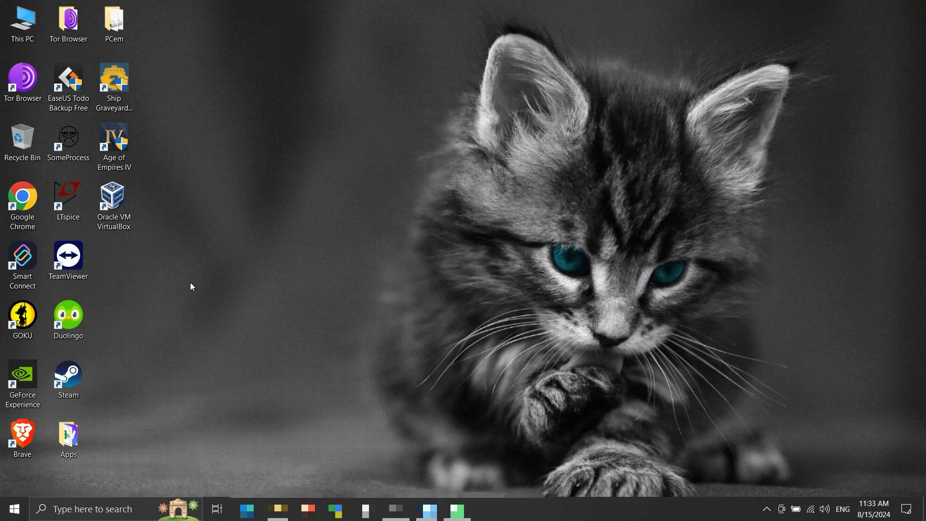
# Step: In VirtualBox, start a new VM named Tiny11 stored in Documents\Virtual Machines
pyautogui.click(126, 227)
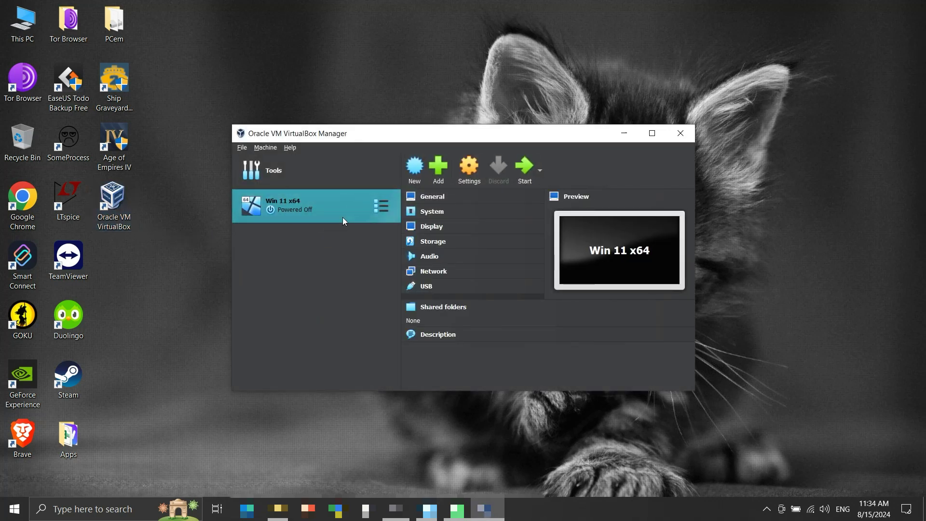
pyautogui.click(413, 173)
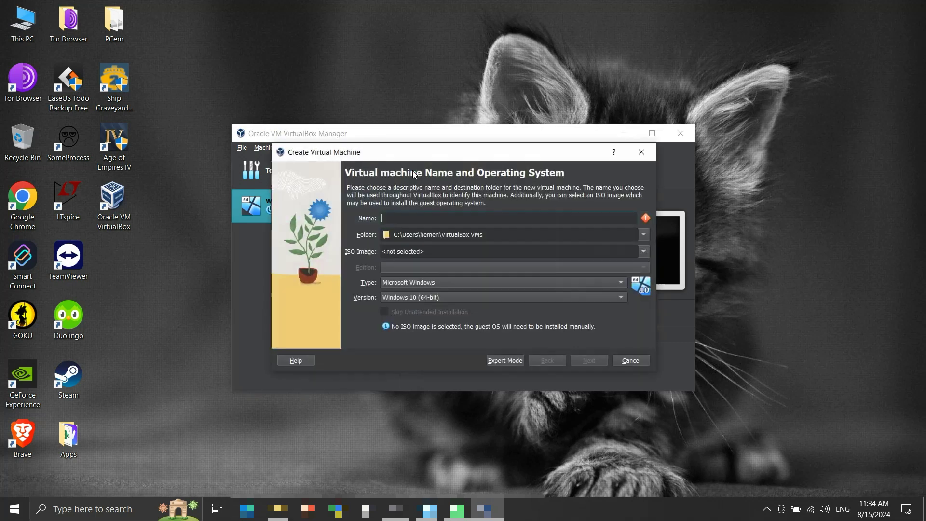
pyautogui.write('Tiny11')
pyautogui.click(648, 239)
pyautogui.click(622, 260)
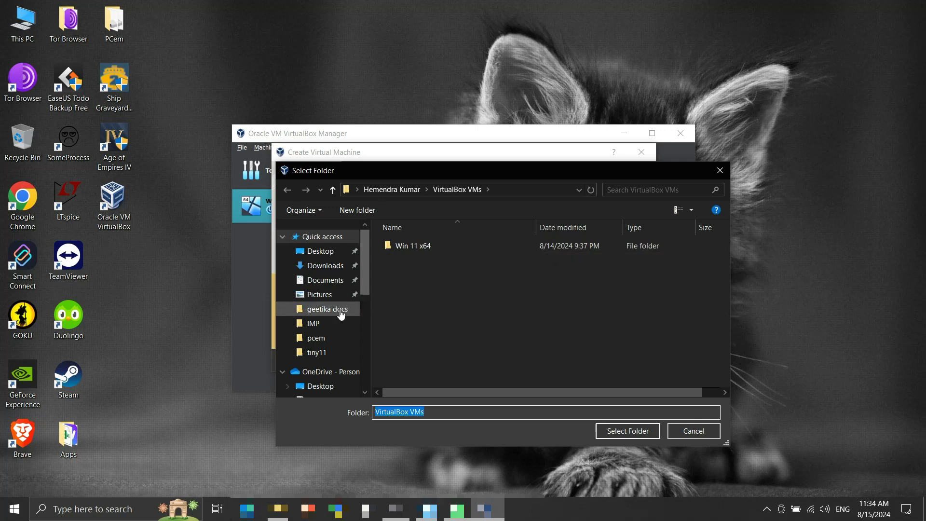
pyautogui.click(333, 280)
pyautogui.doubleClick(416, 339)
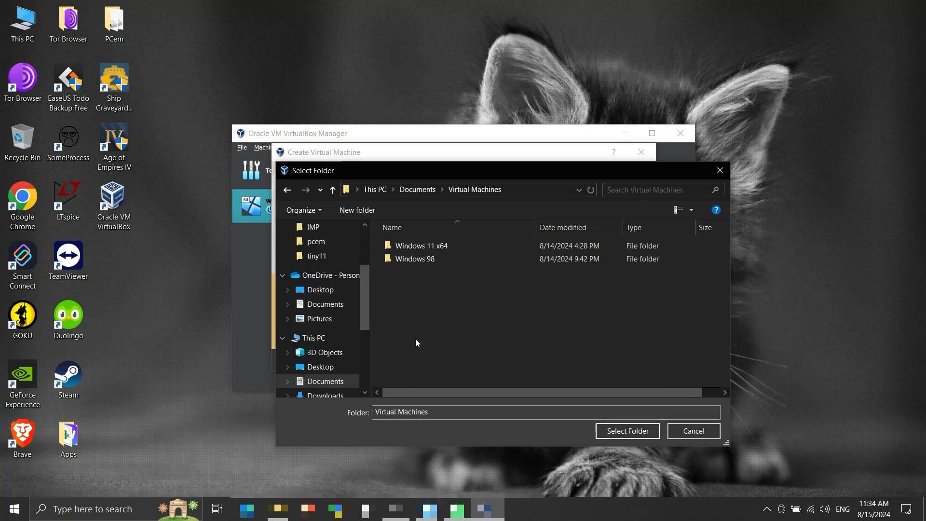
pyautogui.click(626, 431)
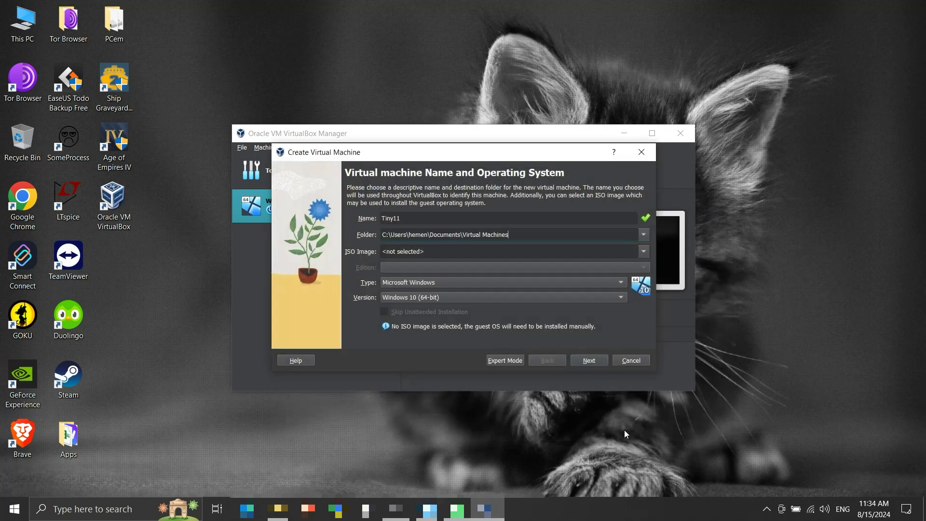
# Step: Attach tiny11 2311 x64.iso as the VM's ISO image and continue
pyautogui.click(643, 251)
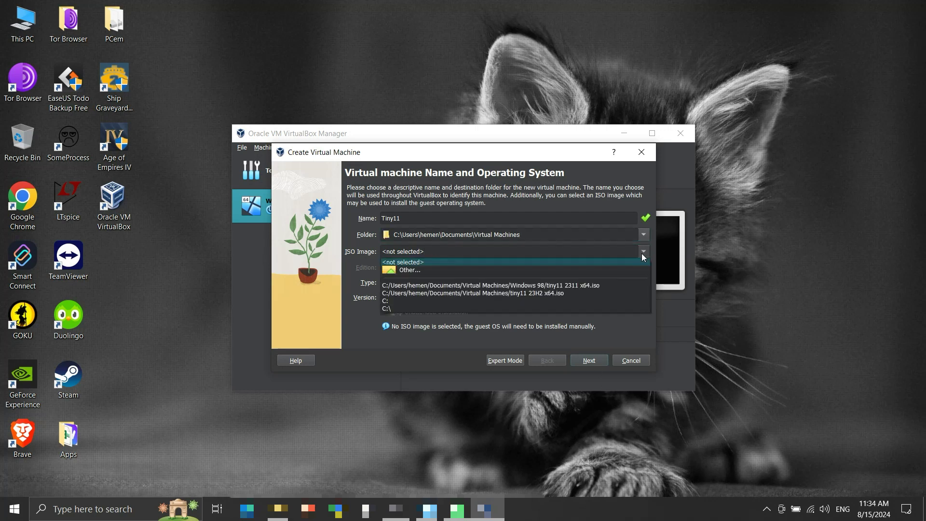
pyautogui.click(622, 269)
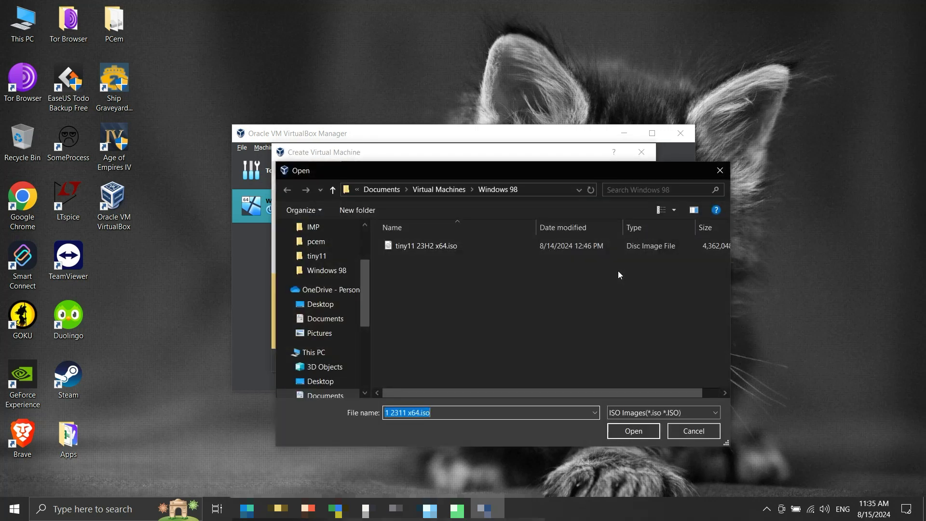
pyautogui.click(461, 194)
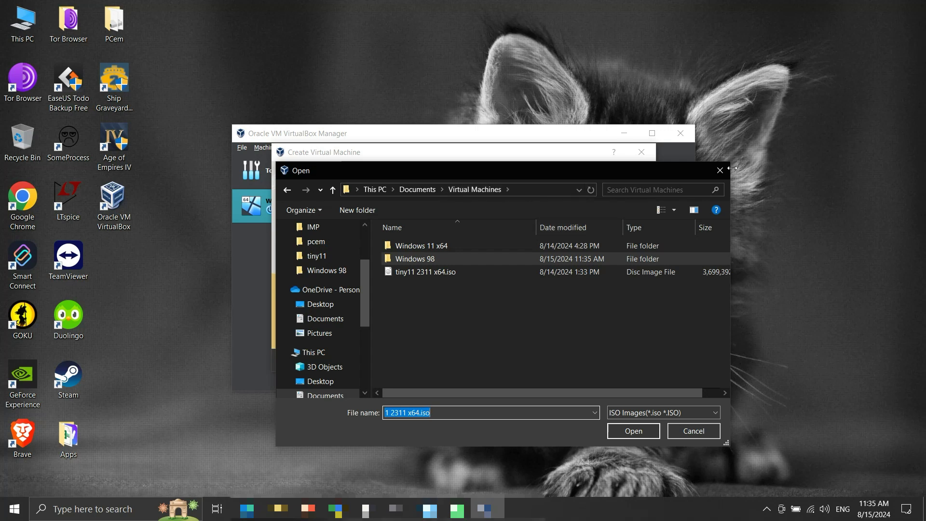
pyautogui.click(467, 272)
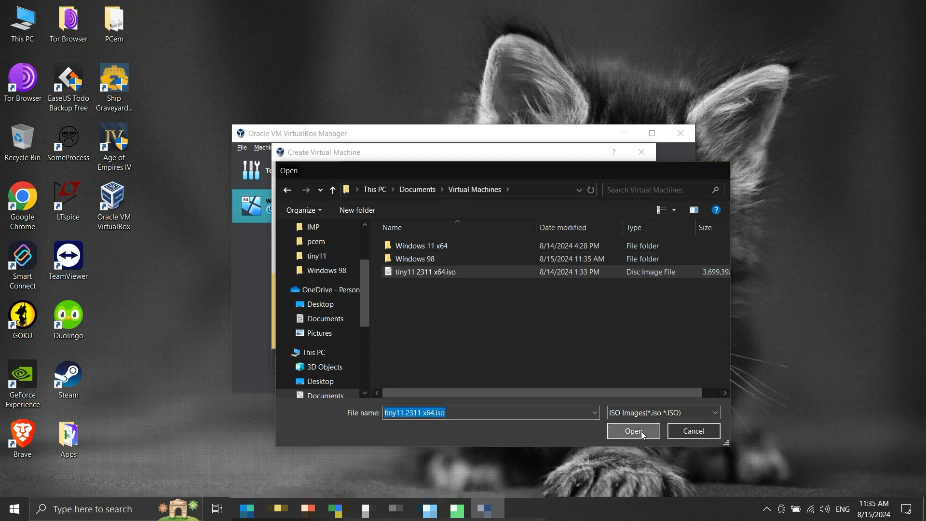
pyautogui.click(641, 431)
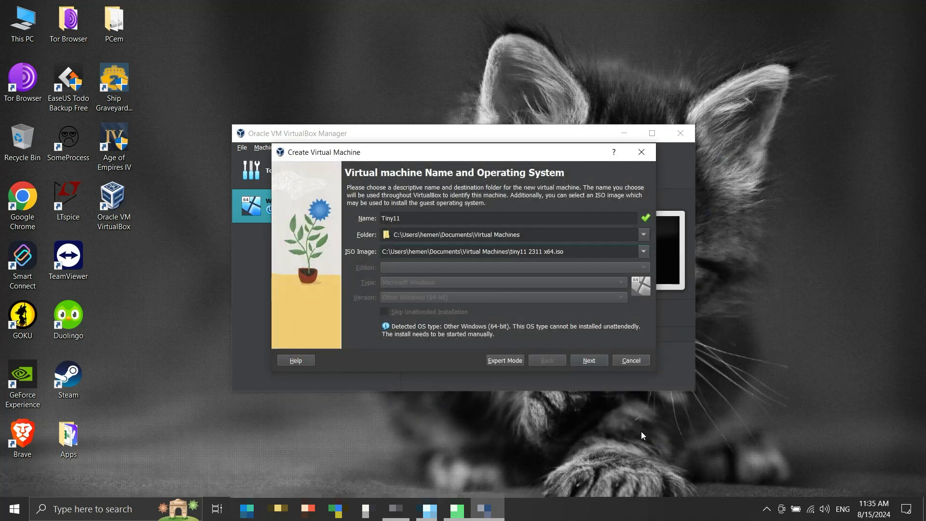
pyautogui.click(589, 362)
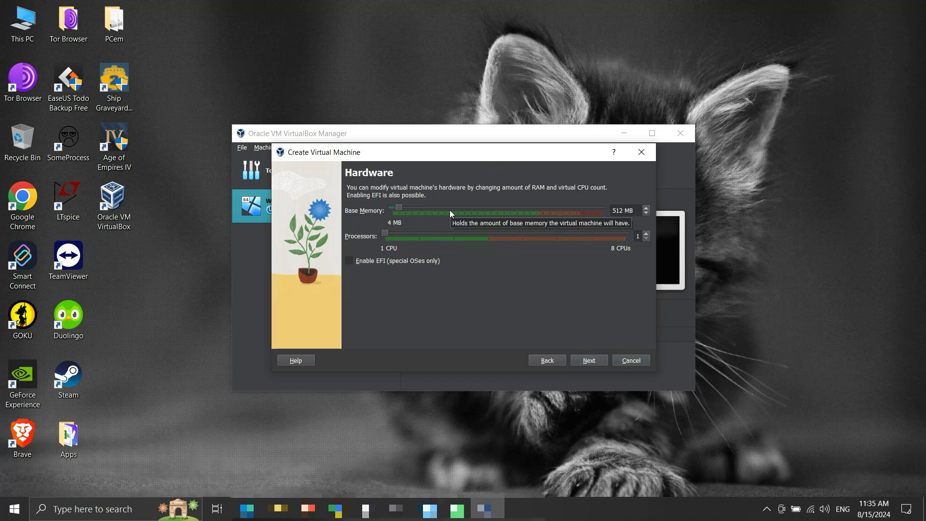
# Step: Give Tiny11 4096 MB memory with EFI enabled, keep the 20 GB disk, and create the VM
pyautogui.moveTo(399, 207); pyautogui.dragTo(445, 211)
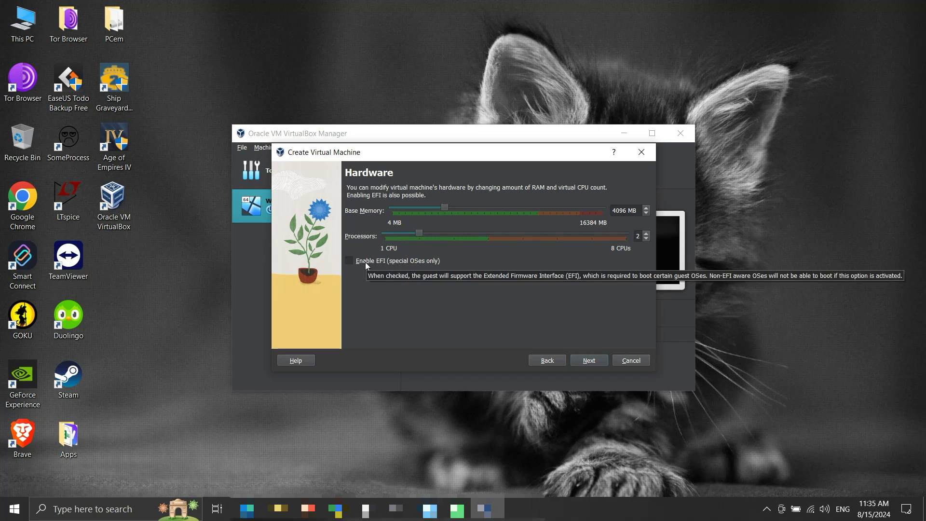
pyautogui.click(350, 260)
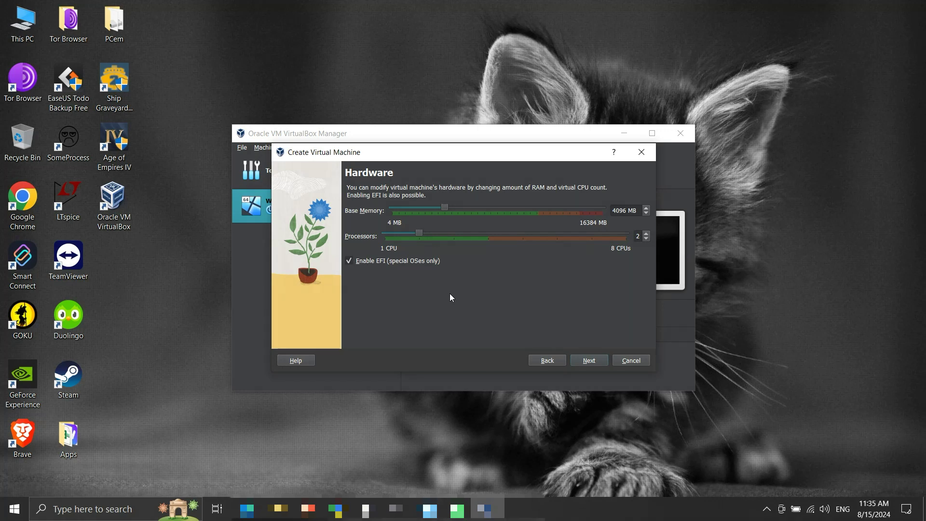
pyautogui.click(589, 362)
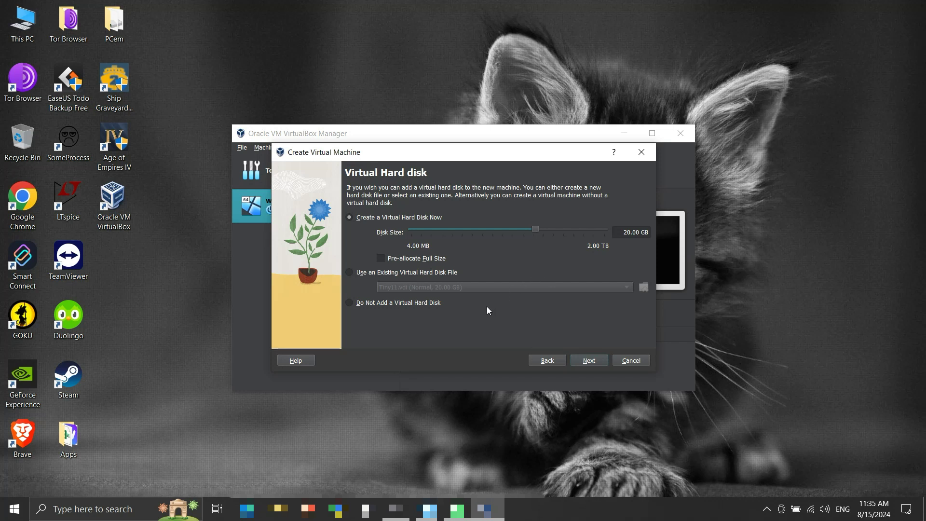
pyautogui.click(594, 361)
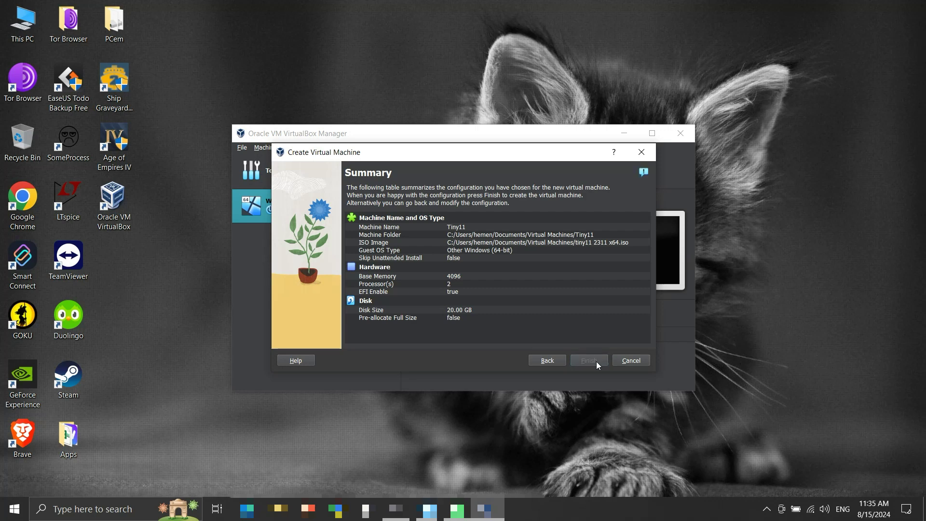
pyautogui.click(596, 361)
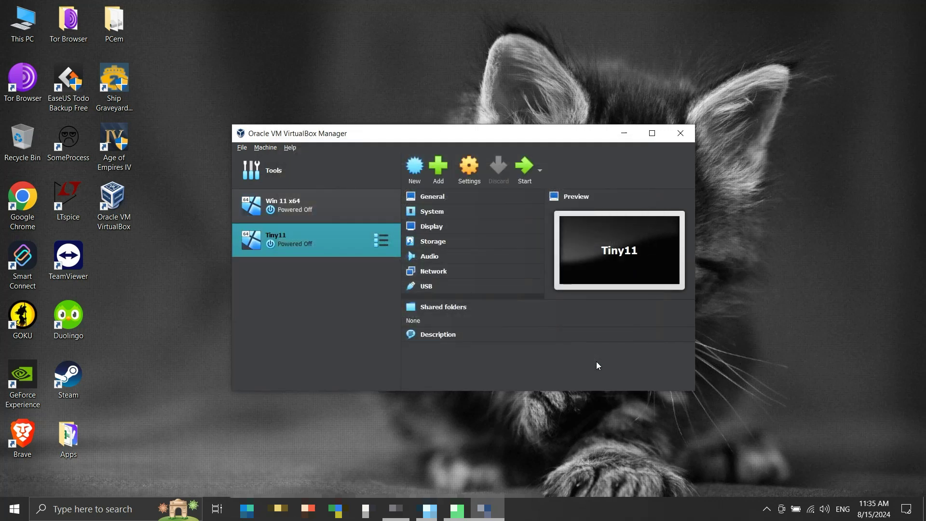
# Step: Boot Tiny11 from the install disc and start Windows setup without a product key, accepting the license
pyautogui.click(528, 171)
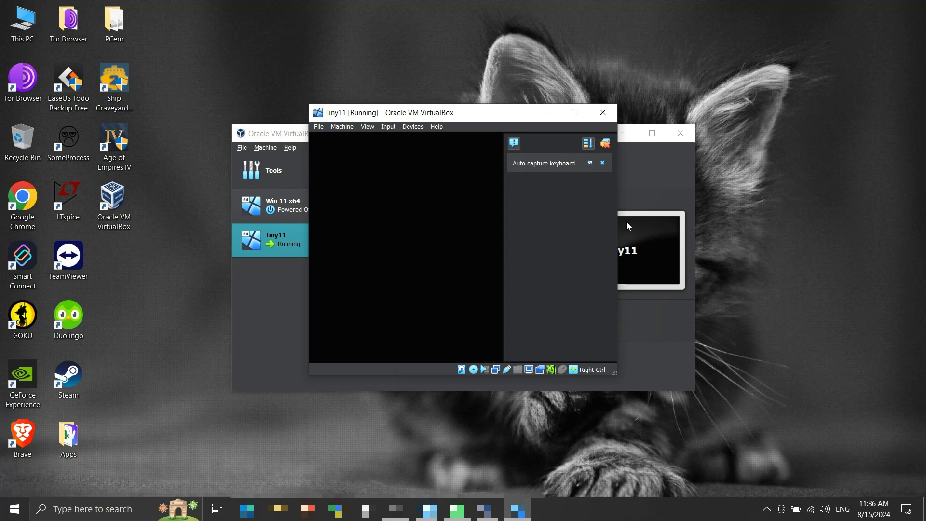
pyautogui.press('Return')
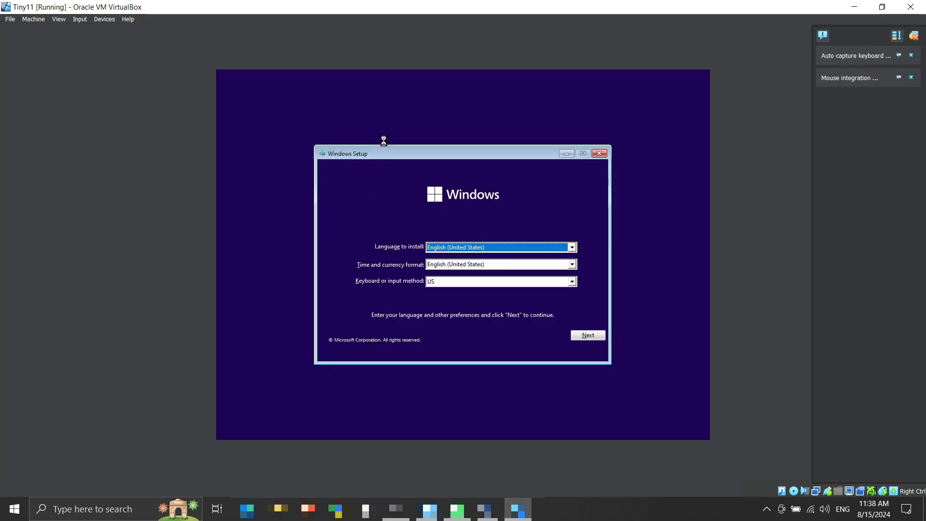
pyautogui.click(585, 335)
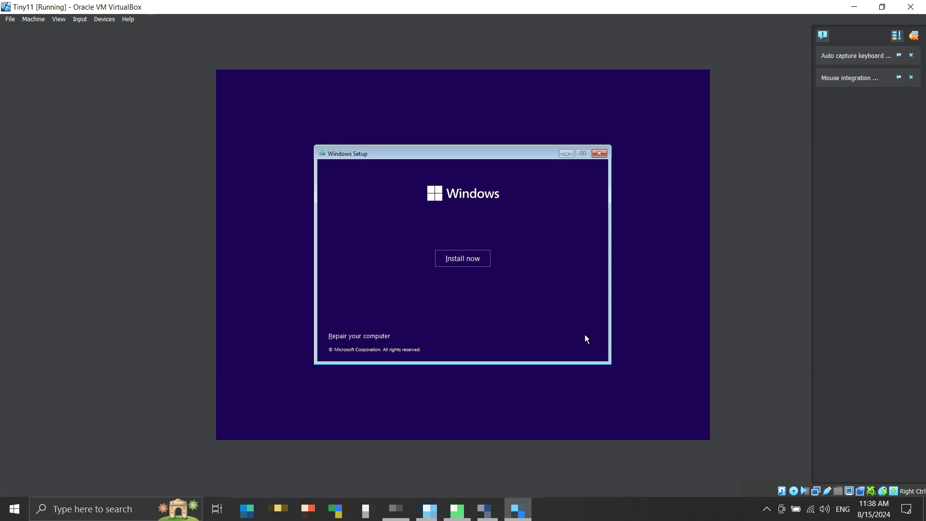
pyautogui.click(477, 259)
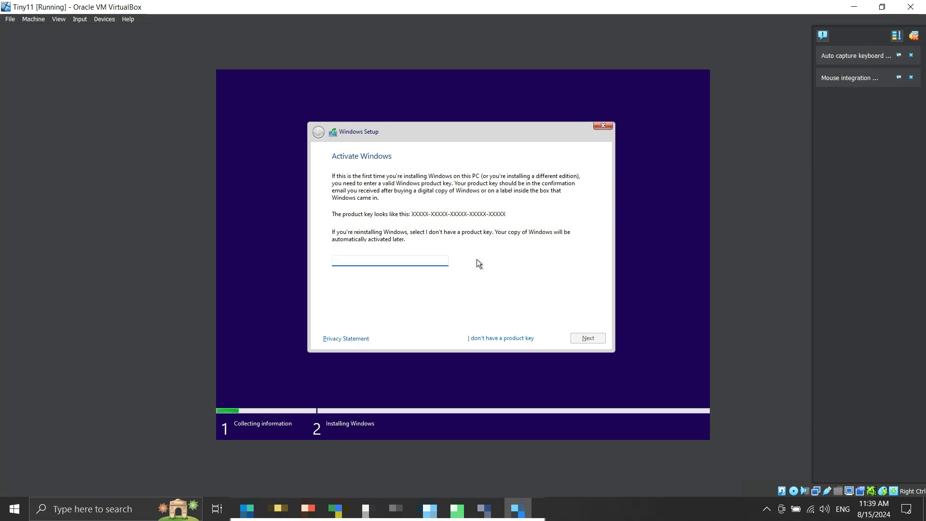
pyautogui.click(491, 337)
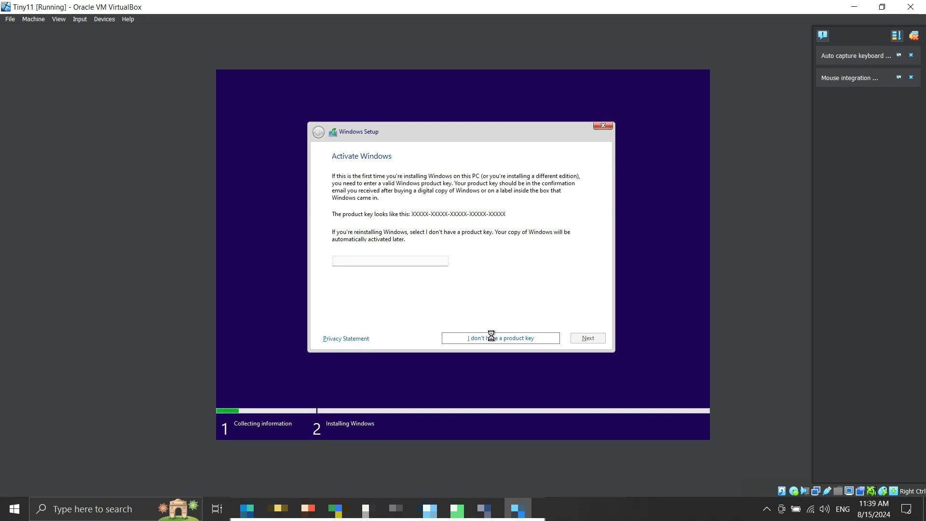
pyautogui.click(343, 321)
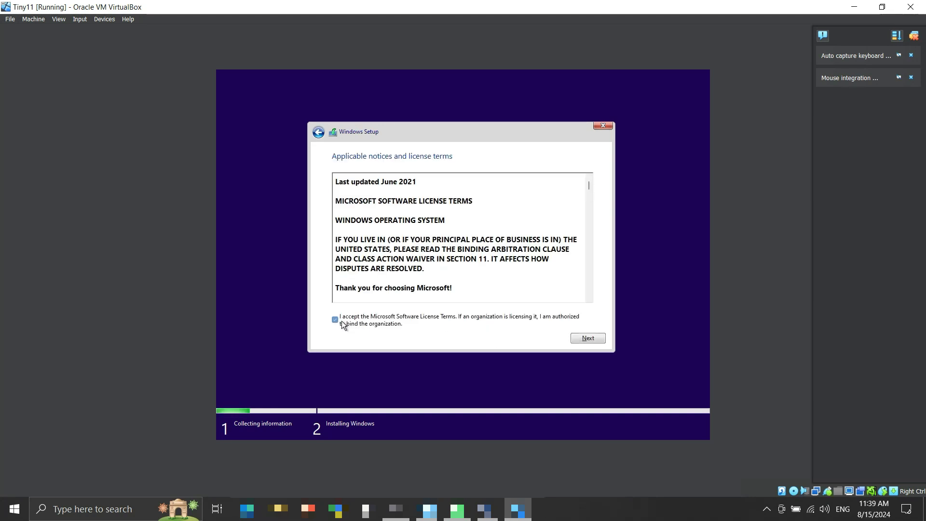
pyautogui.click(579, 339)
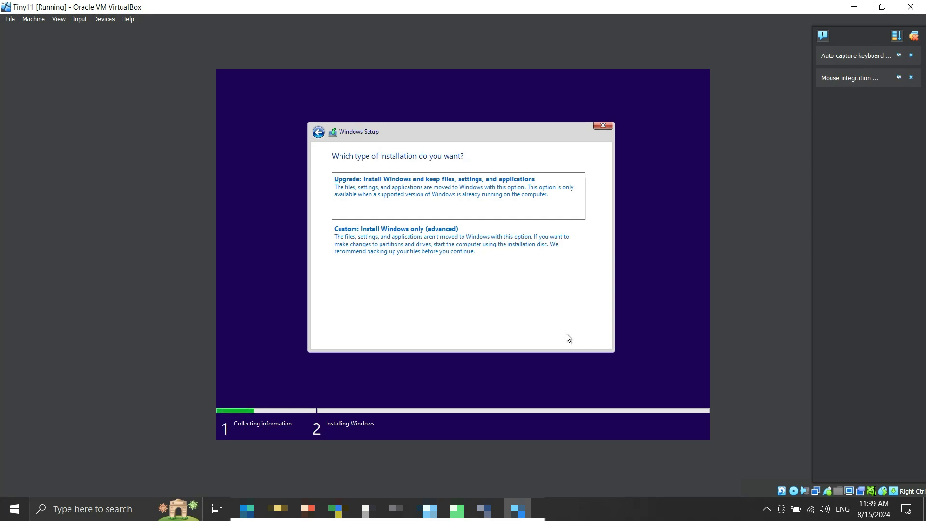
# Step: Choose a custom install, create a 20480 MB partition, and install Windows onto Partition 3
pyautogui.click(487, 261)
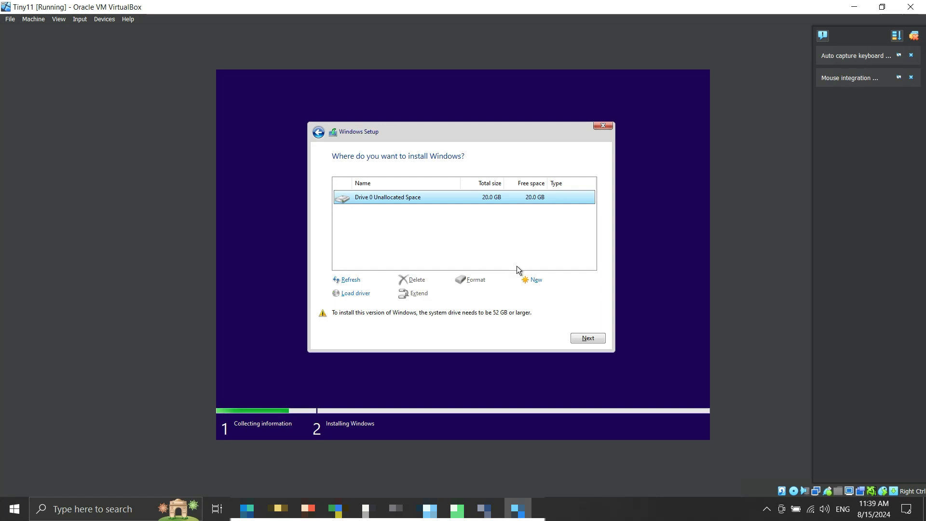
pyautogui.click(531, 280)
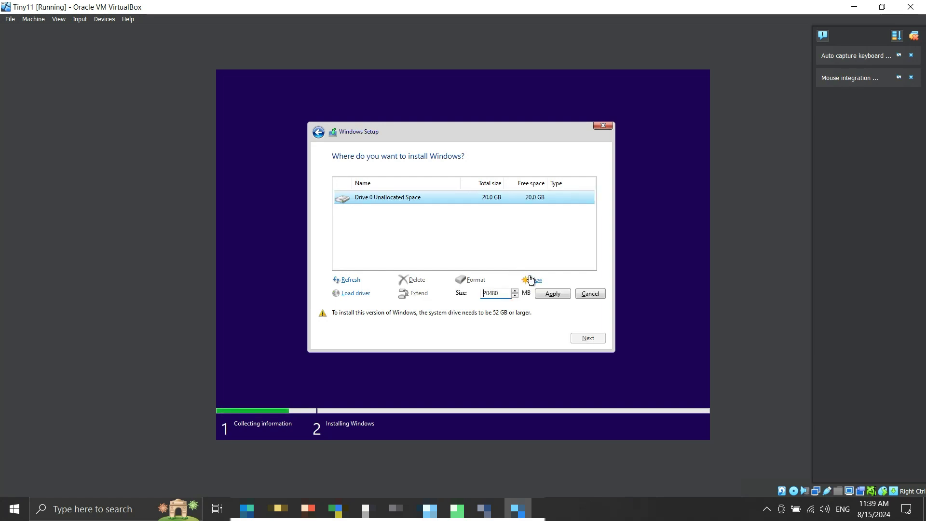
pyautogui.click(547, 296)
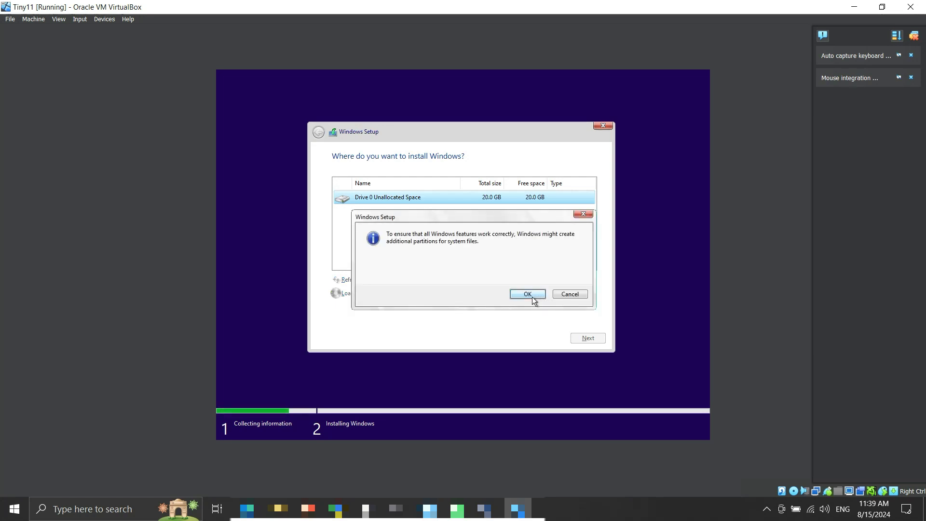
pyautogui.click(534, 297)
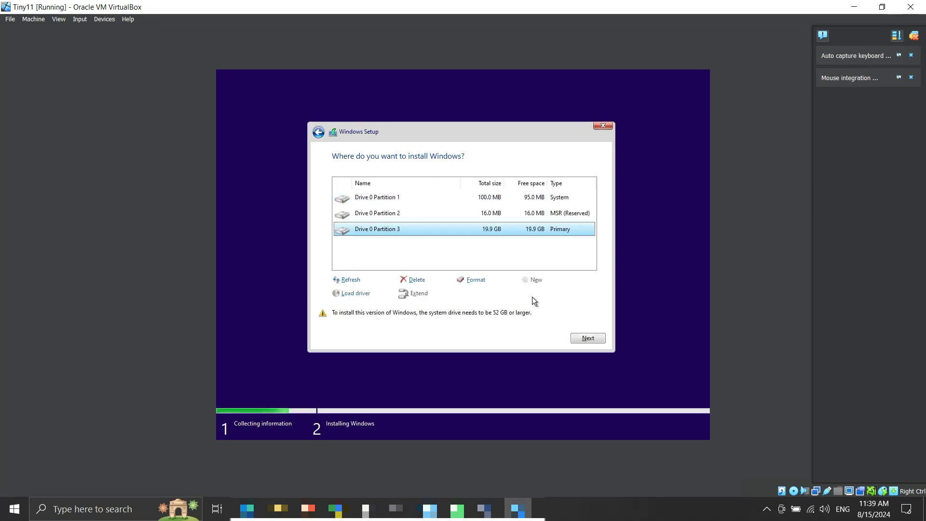
pyautogui.click(589, 338)
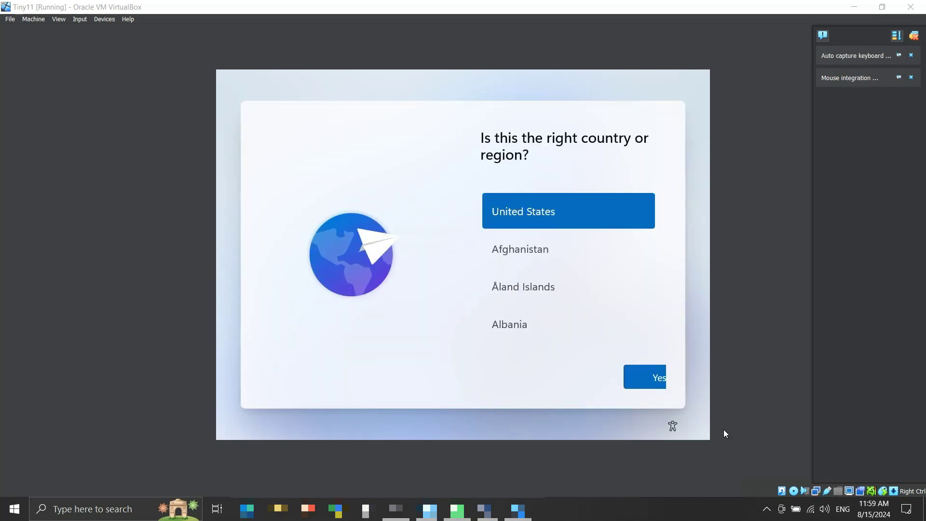
# Step: Accept United States as region and US as keyboard layout, skipping a second layout
pyautogui.click(657, 383)
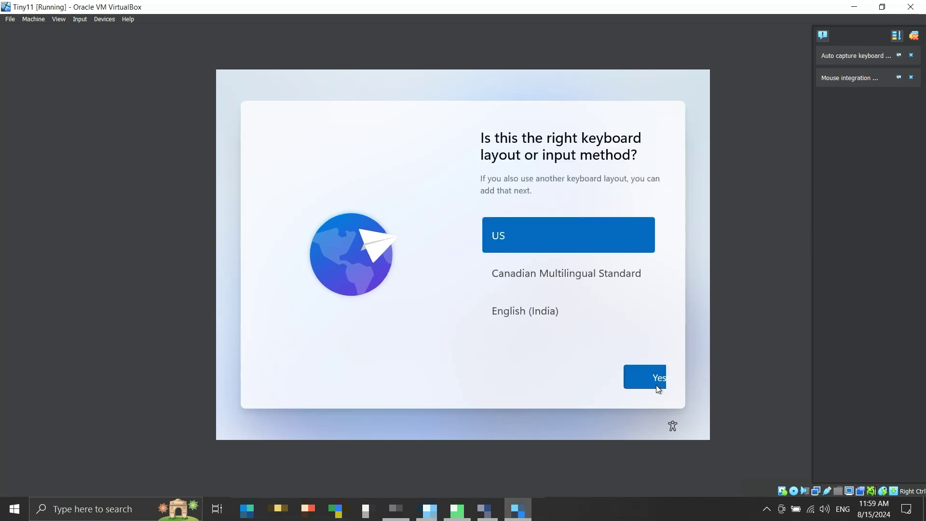
pyautogui.click(647, 380)
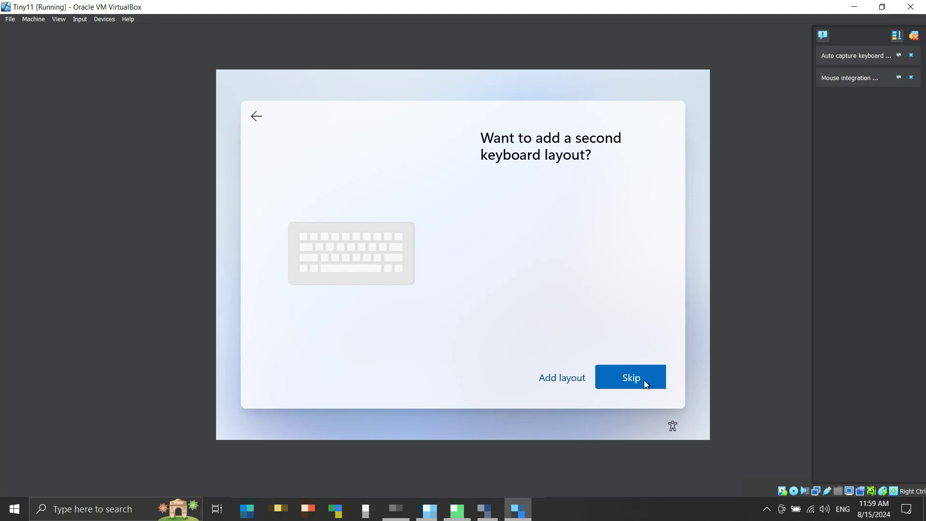
pyautogui.click(632, 379)
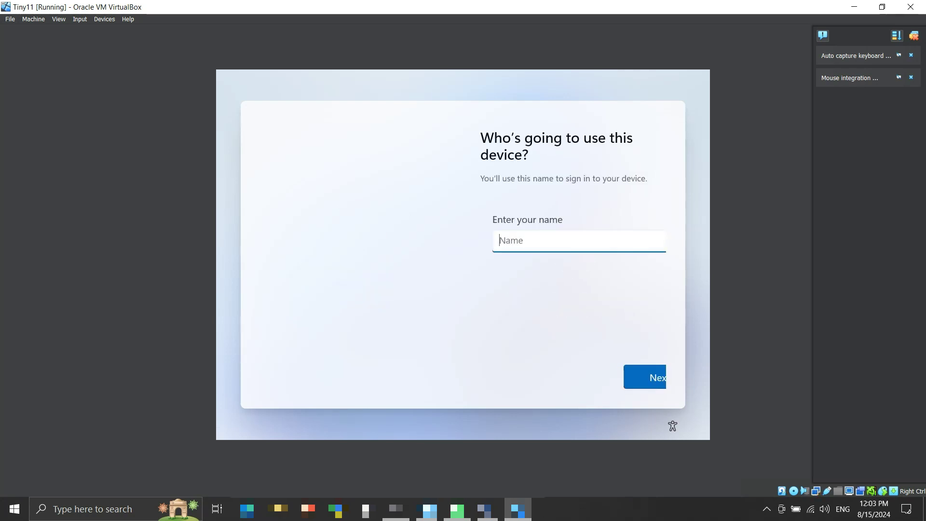
# Step: Enter a local account user name and continue with the password left blank
pyautogui.write('Tiny')
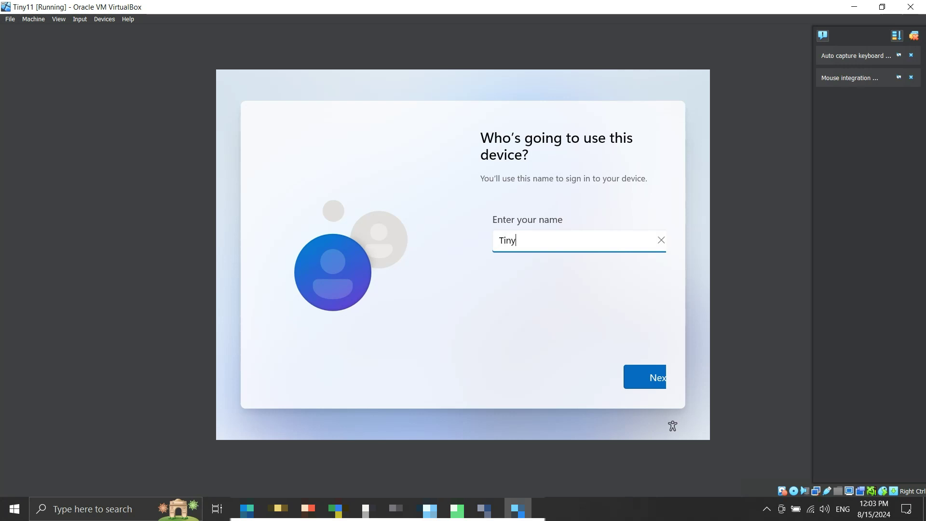
pyautogui.write('Tips')
pyautogui.click(650, 376)
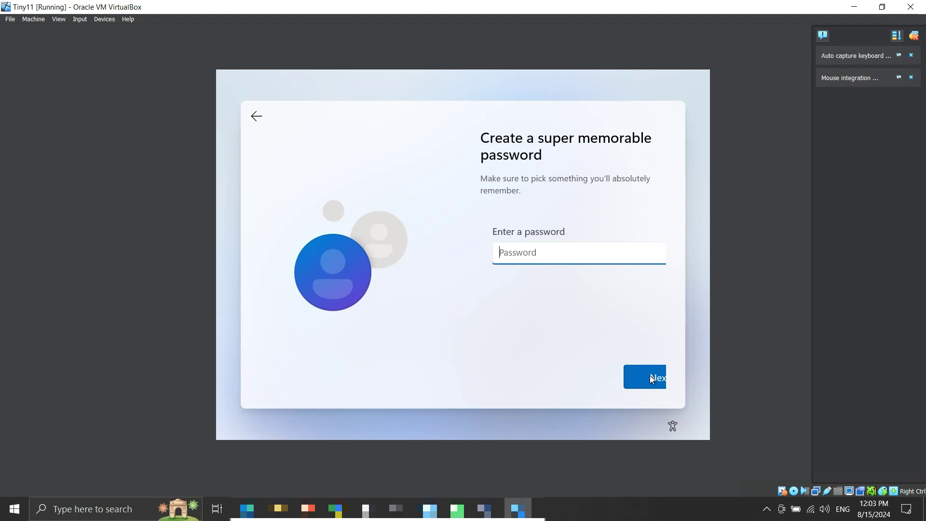
pyautogui.click(650, 378)
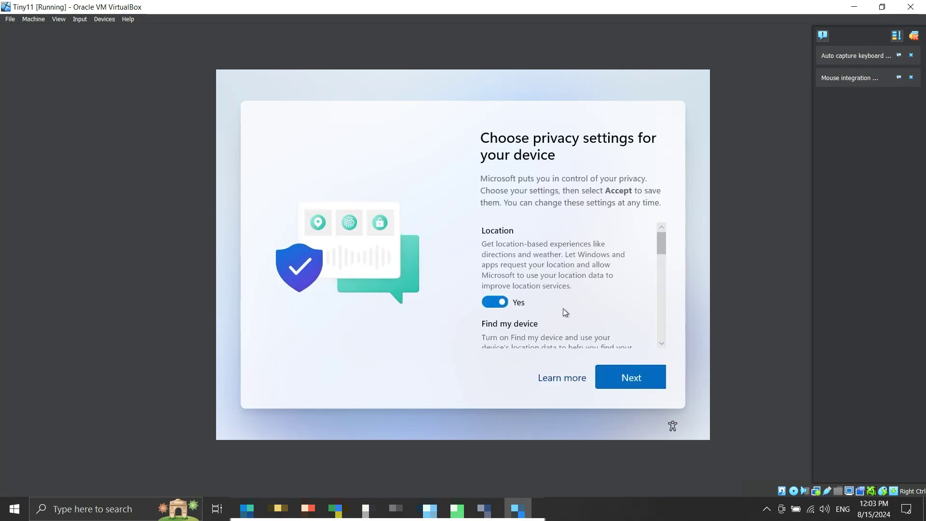
# Step: Turn off location, Find my device, inking, tailored experiences and advertising ID, set required-only diagnostics, and accept
pyautogui.scroll(-2, 535, 290)
pyautogui.click(496, 265)
pyautogui.scroll(-1, 502, 290)
pyautogui.click(497, 310)
pyautogui.scroll(-2, 499, 314)
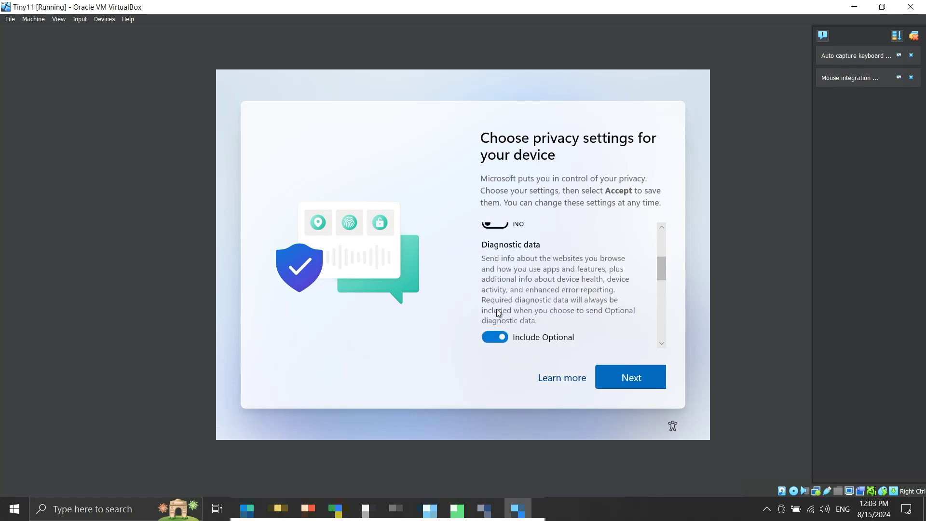
pyautogui.click(496, 336)
pyautogui.scroll(-2, 497, 333)
pyautogui.click(495, 312)
pyautogui.scroll(-1, 495, 318)
pyautogui.click(495, 338)
pyautogui.scroll(-1, 494, 339)
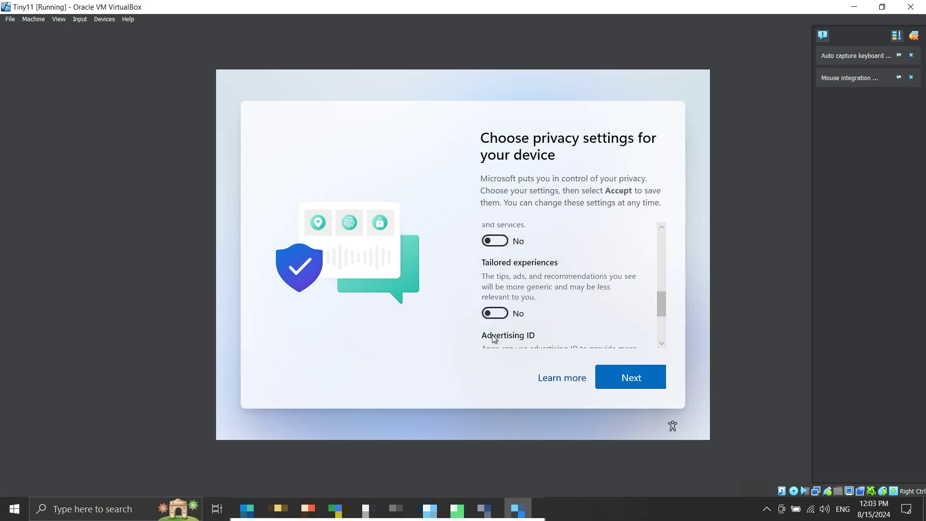
pyautogui.scroll(-2, 494, 339)
pyautogui.click(502, 272)
pyautogui.click(625, 377)
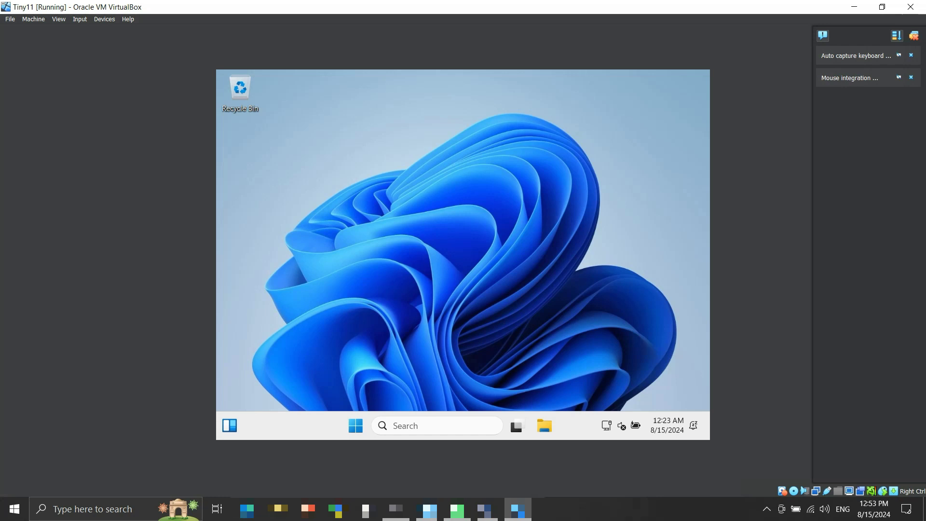
pyautogui.press('super')
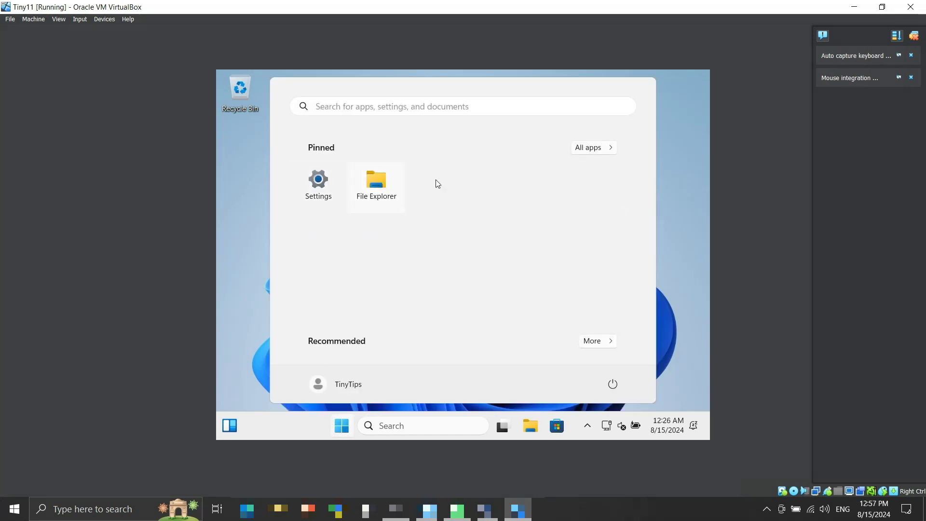
pyautogui.click(601, 152)
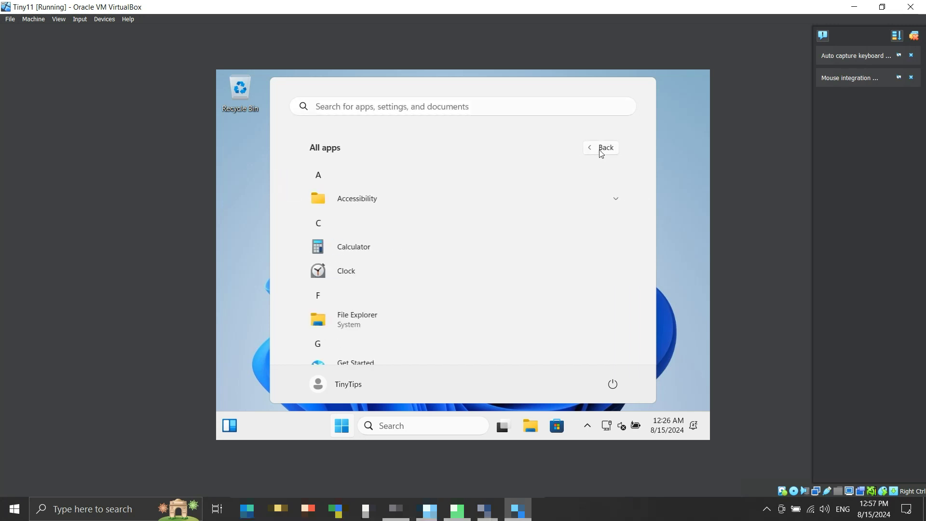
pyautogui.scroll(-4, 466, 238)
pyautogui.scroll(-4, 466, 239)
pyautogui.scroll(6, 466, 239)
pyautogui.scroll(2, 468, 241)
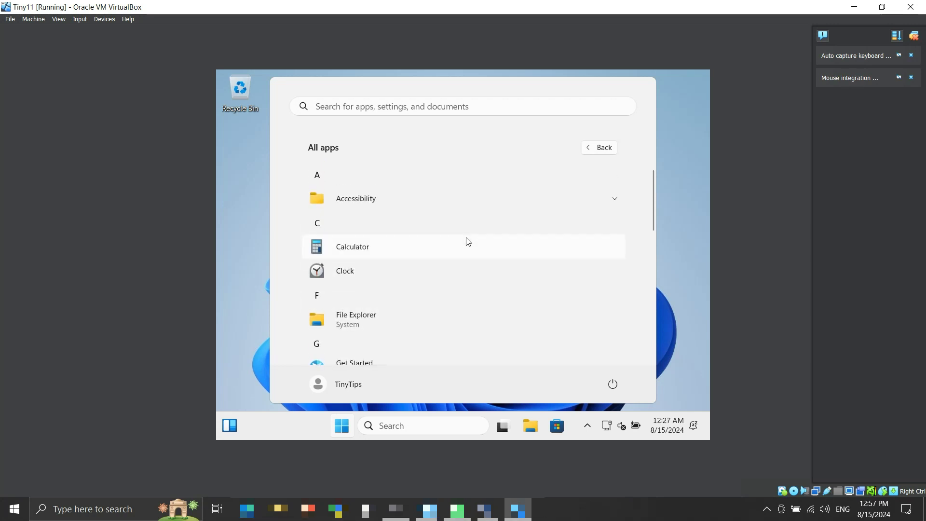
pyautogui.rightClick(469, 251)
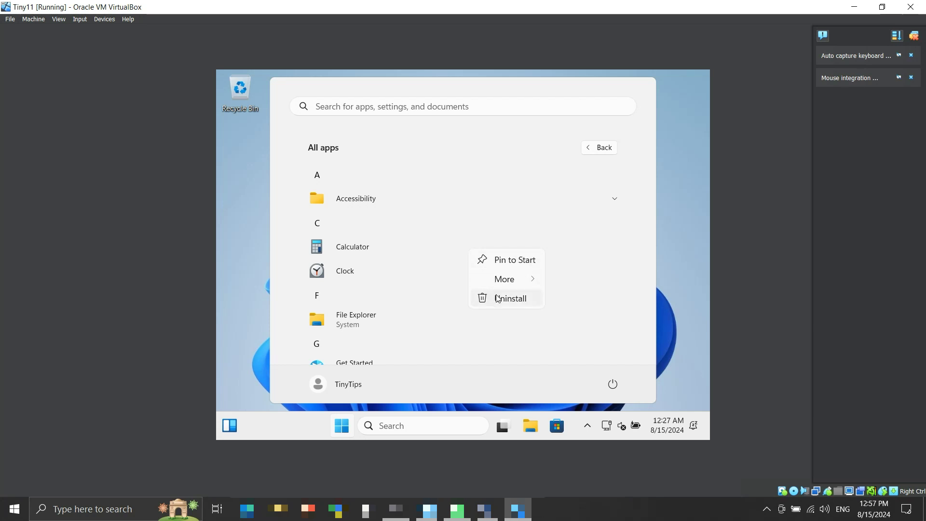
pyautogui.click(661, 187)
pyautogui.click(662, 185)
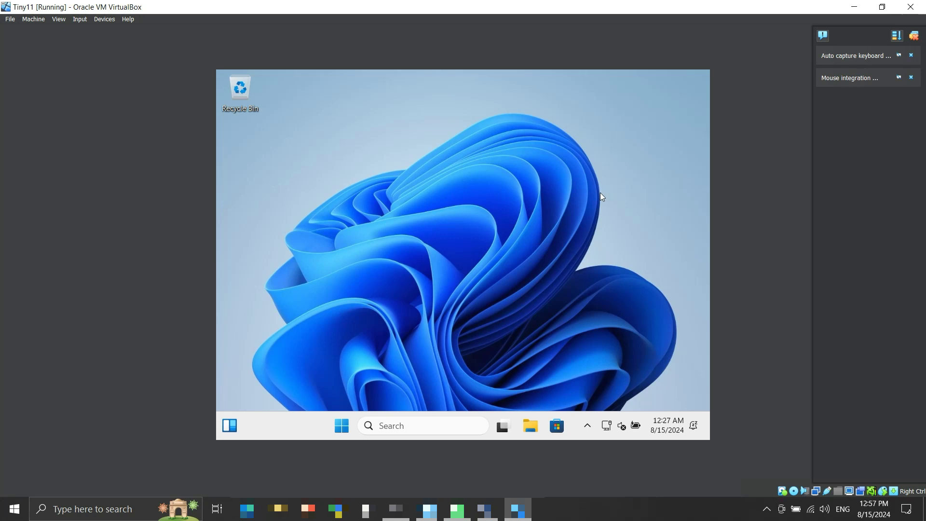
pyautogui.click(431, 425)
pyautogui.write('syste')
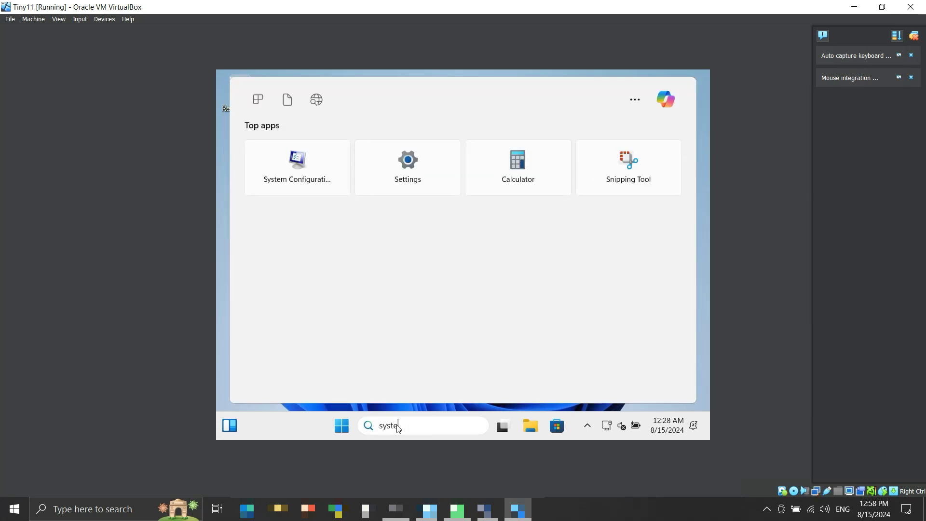
pyautogui.write('m properties')
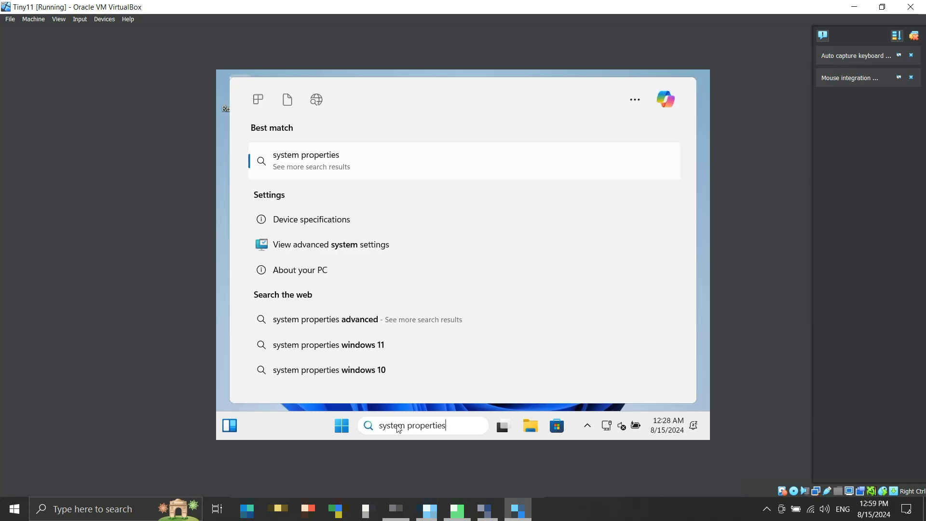
pyautogui.click(360, 226)
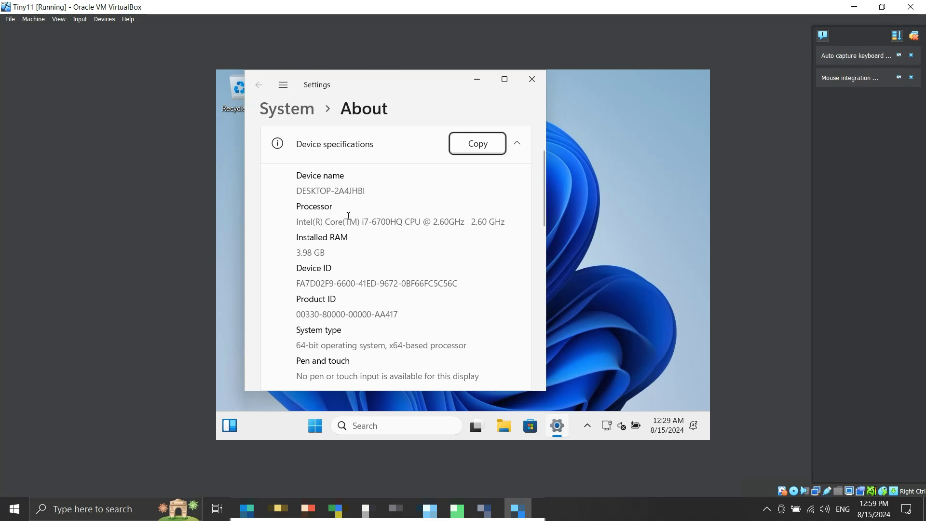
pyautogui.scroll(-6, 357, 240)
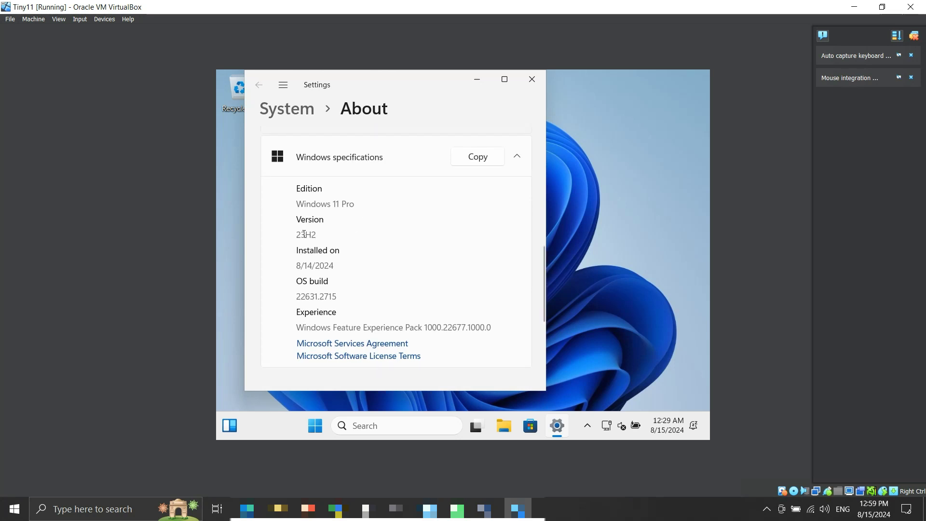
pyautogui.hotkey('alt', 'F4')
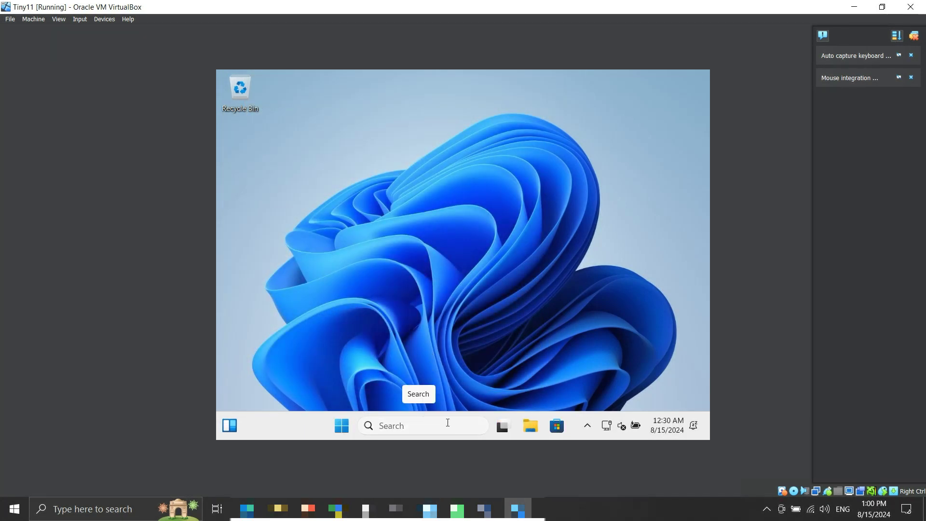
pyautogui.click(531, 426)
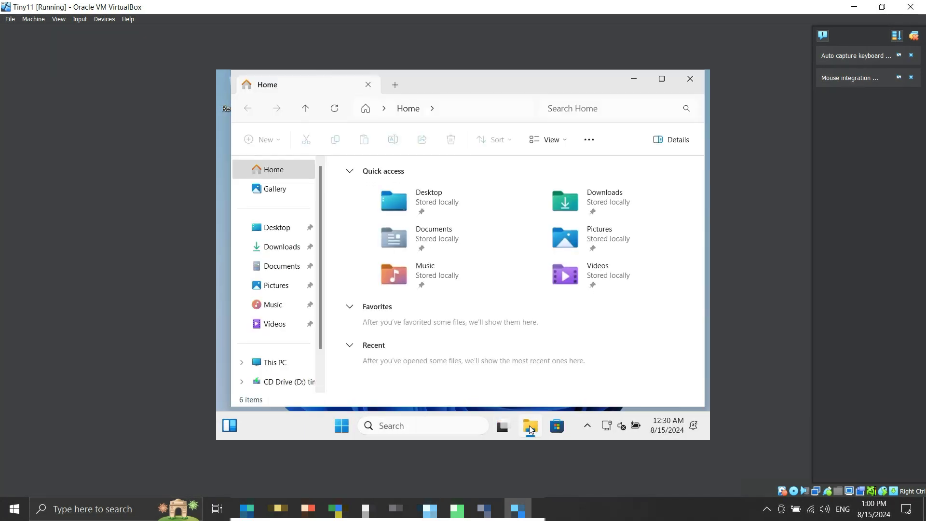
pyautogui.click(283, 364)
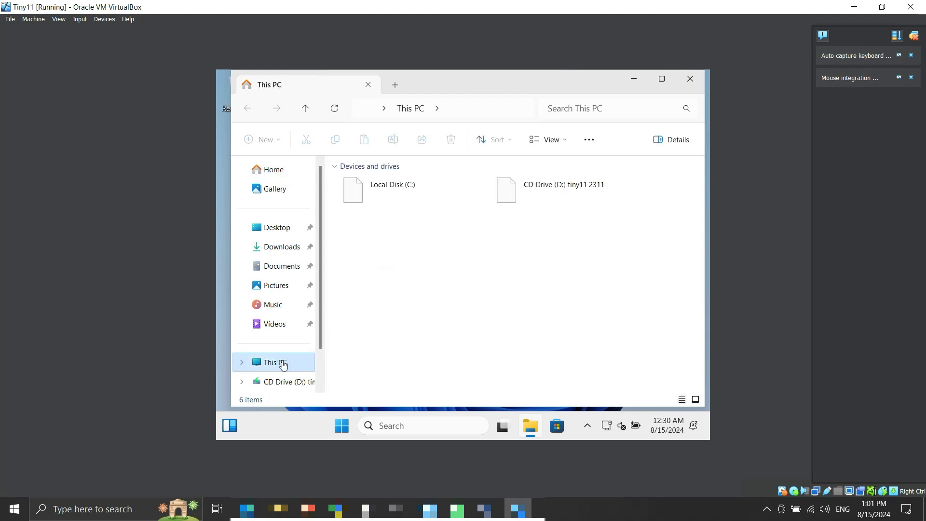
pyautogui.click(444, 195)
pyautogui.rightClick(445, 195)
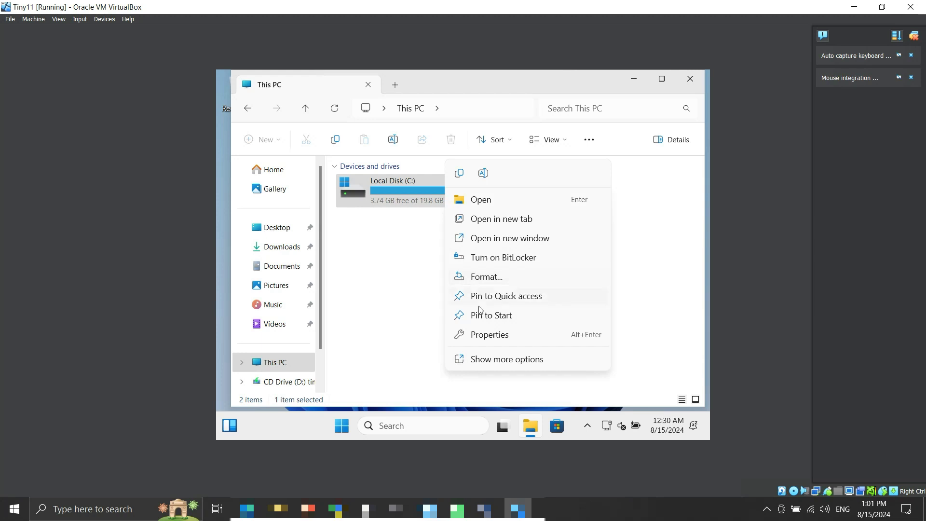
pyautogui.click(489, 337)
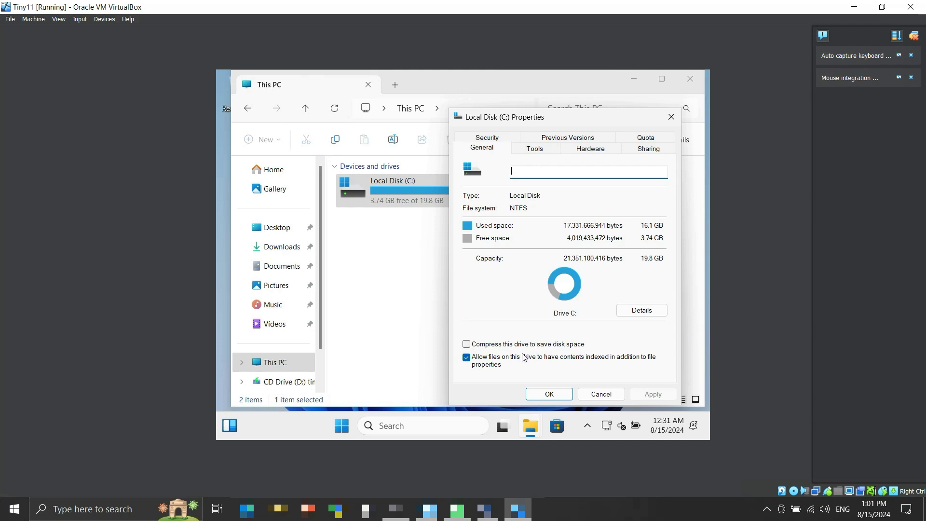
pyautogui.click(672, 117)
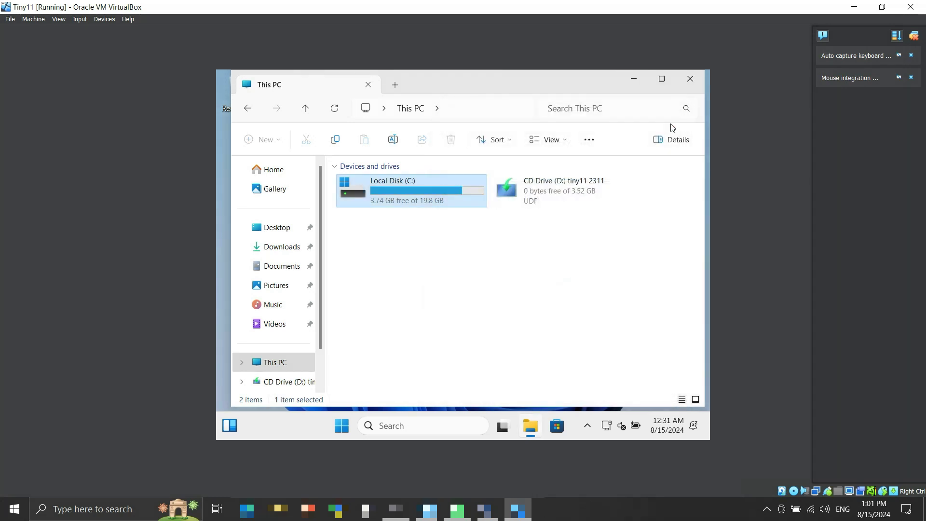
pyautogui.click(511, 266)
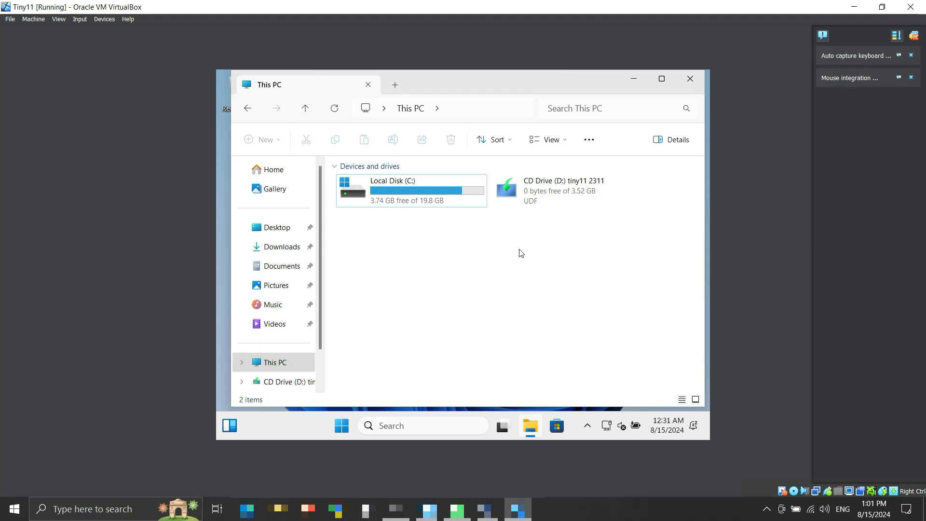
pyautogui.click(690, 80)
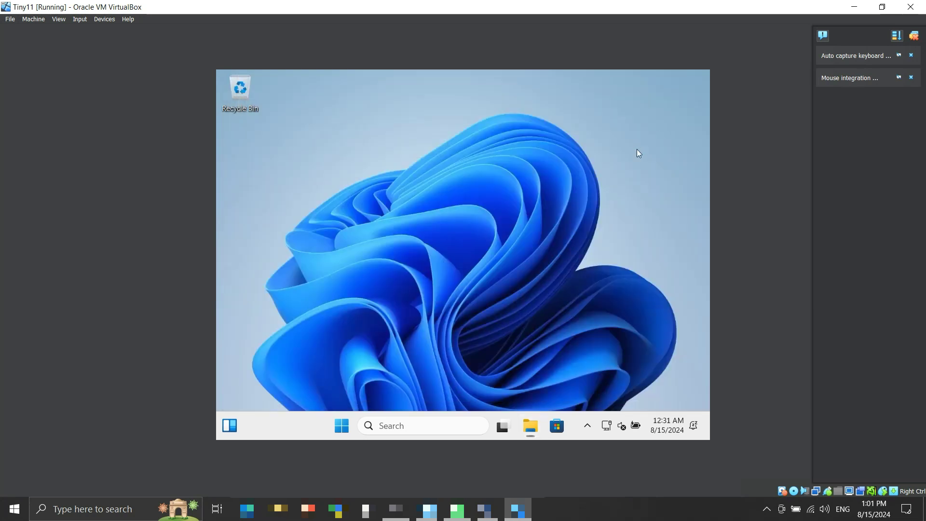
pyautogui.click(442, 424)
pyautogui.write('securi')
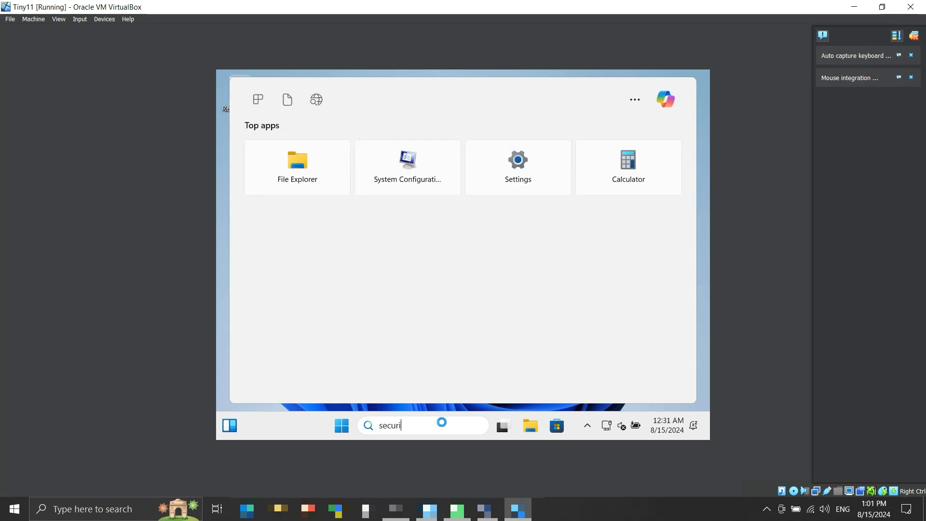
pyautogui.write('ty')
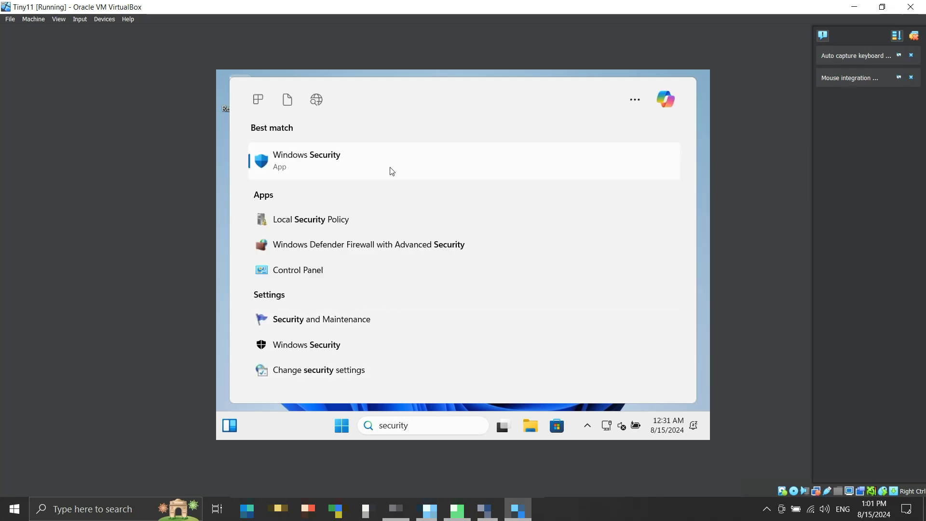
pyautogui.click(378, 167)
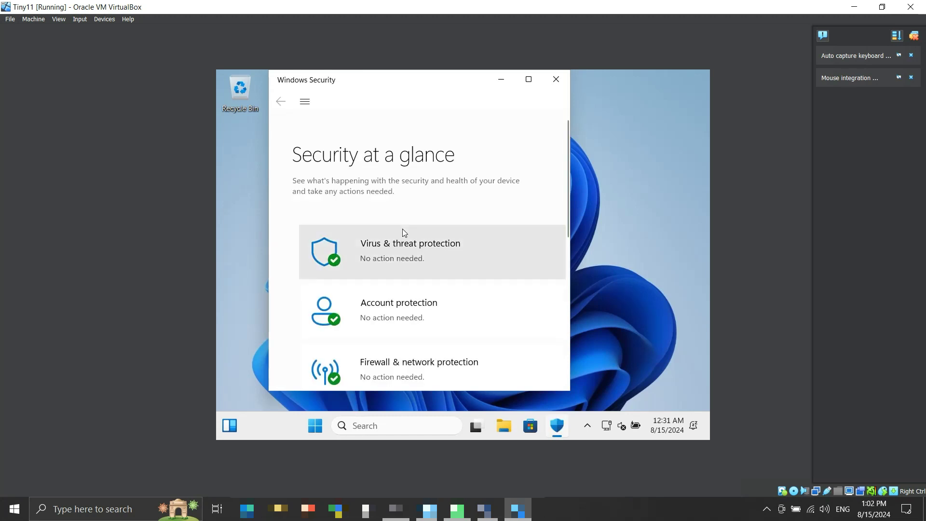
pyautogui.scroll(-6, 402, 234)
pyautogui.scroll(6, 404, 233)
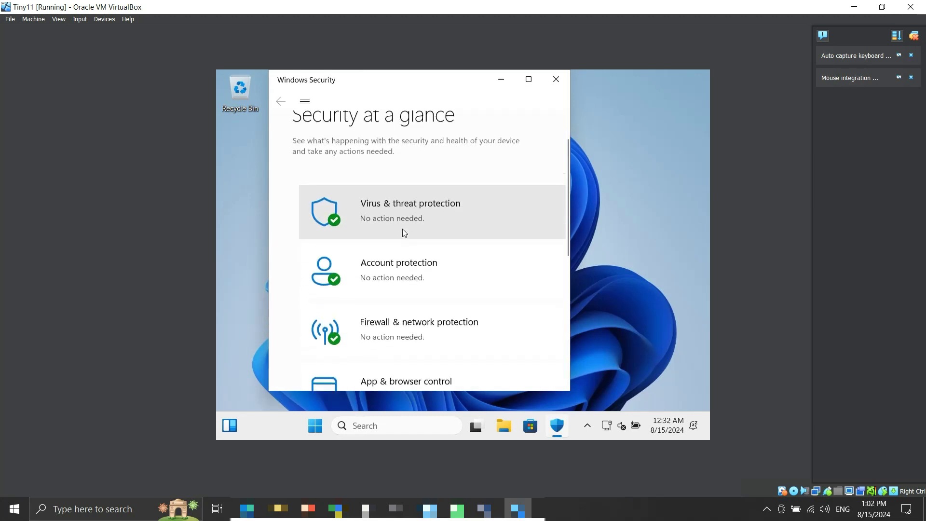
pyautogui.click(415, 250)
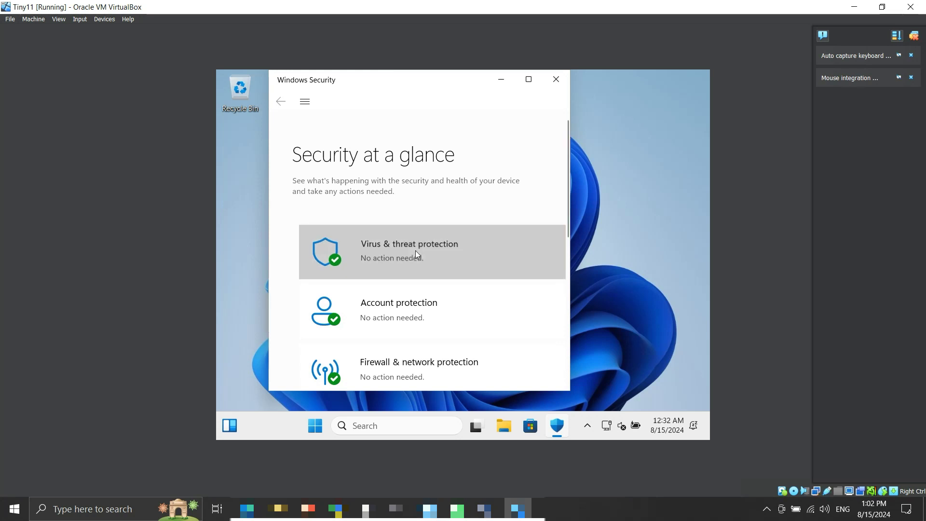
pyautogui.scroll(-2, 417, 255)
pyautogui.scroll(-2, 417, 254)
pyautogui.click(352, 251)
pyautogui.scroll(-10, 394, 262)
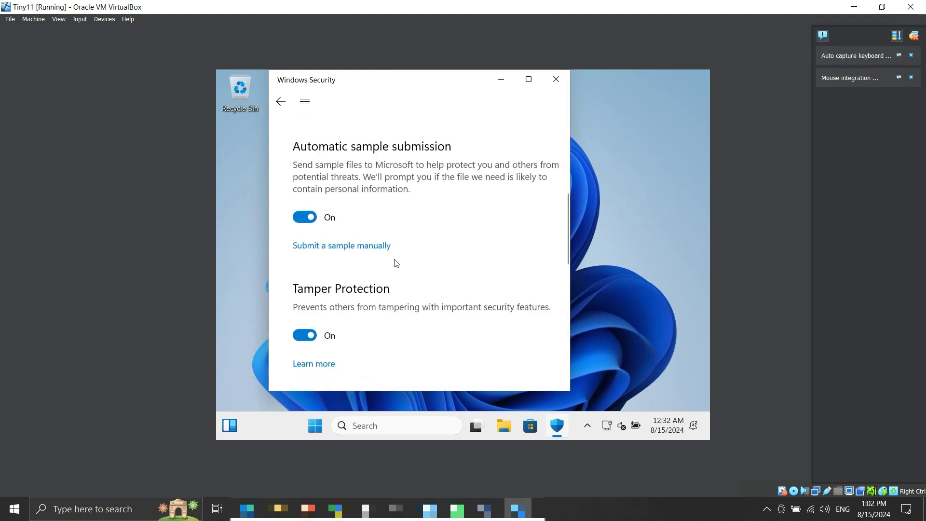
pyautogui.scroll(5, 394, 263)
pyautogui.scroll(2, 396, 263)
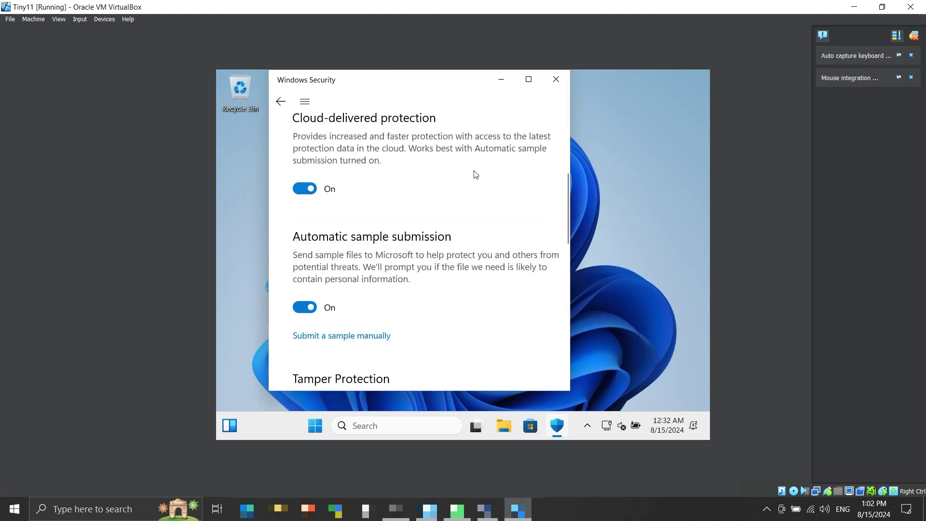
pyautogui.click(551, 80)
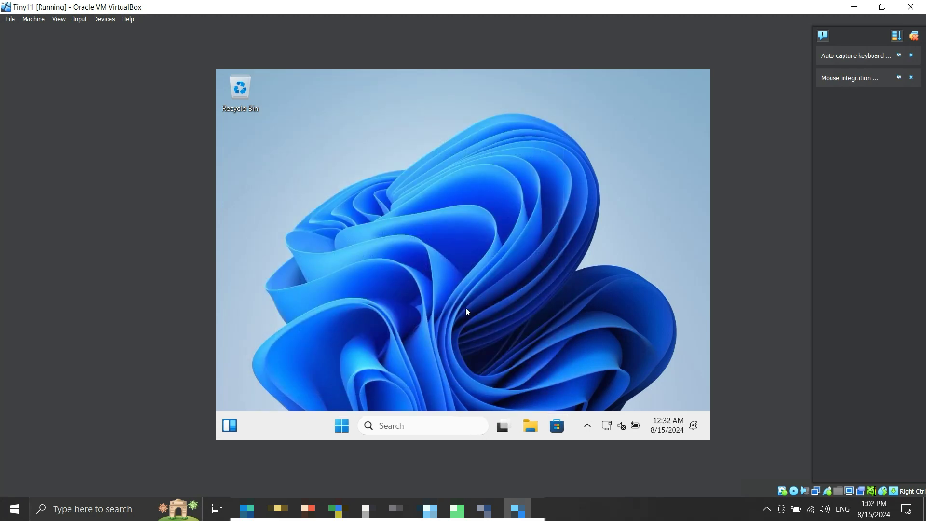
pyautogui.click(429, 427)
# Step: Find Windows Update via a 'system u' search, check for updates, download and install all, and minimize Settings
pyautogui.write('system u')
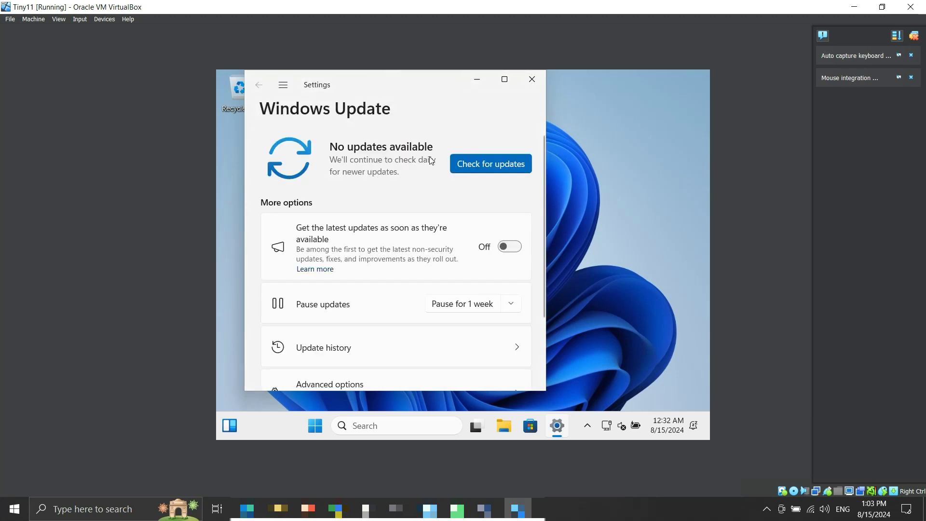
pyautogui.click(474, 170)
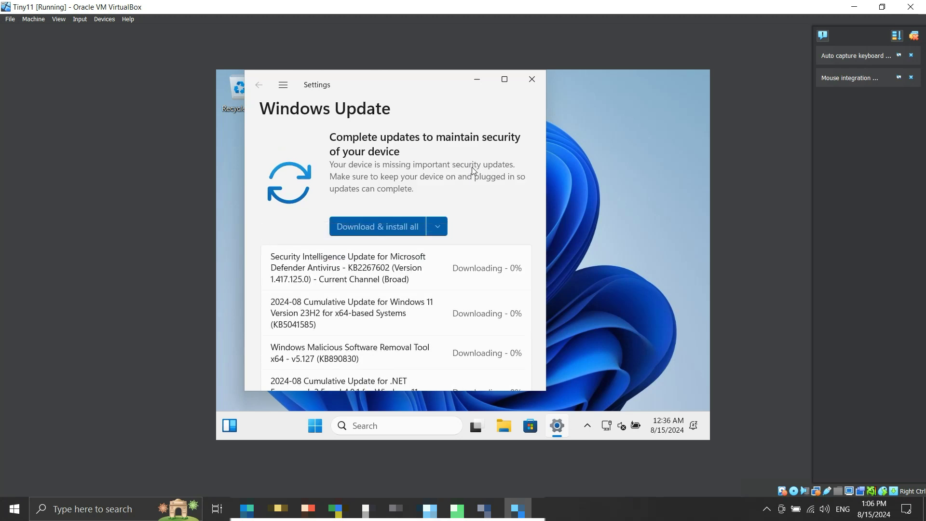
pyautogui.scroll(-5, 438, 302)
pyautogui.scroll(5, 437, 305)
pyautogui.click(399, 227)
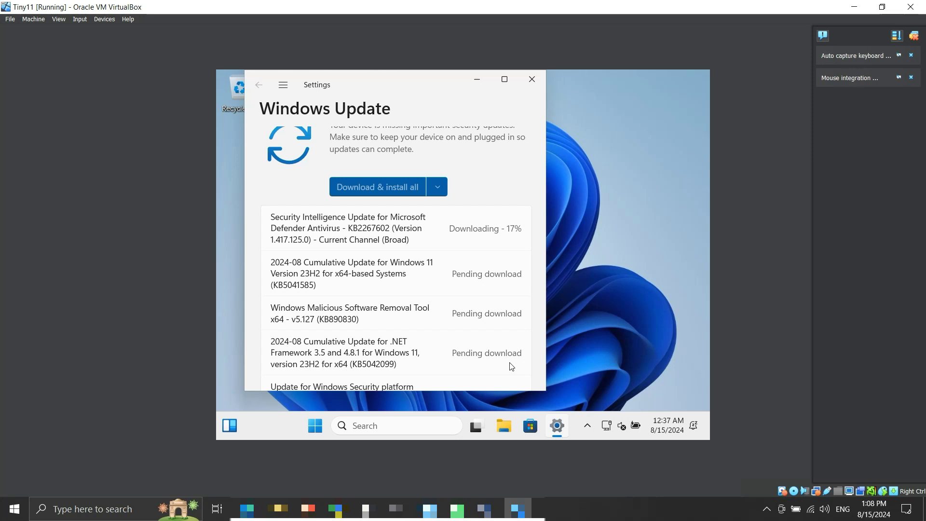
pyautogui.click(485, 85)
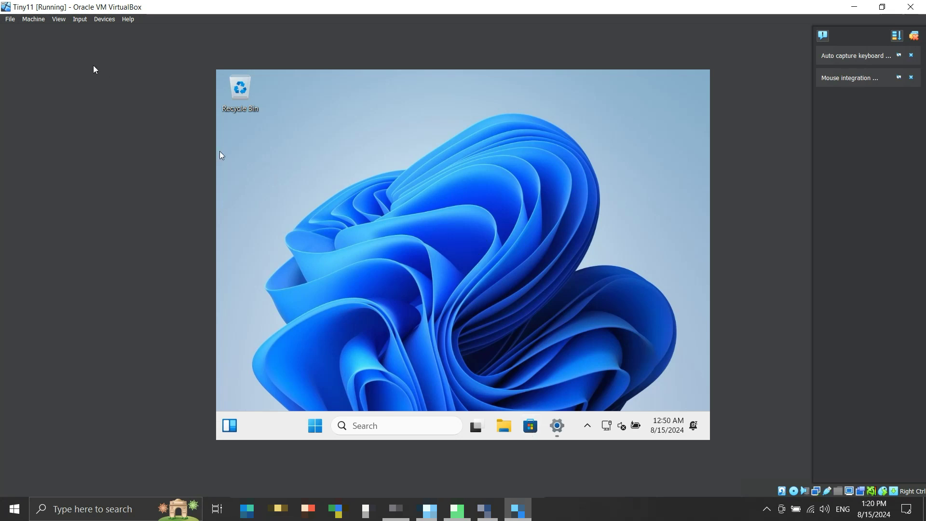
# Step: Insert the Guest Additions CD image into the Tiny11 guest from the Devices menu
pyautogui.click(79, 19)
pyautogui.moveTo(103, 20)
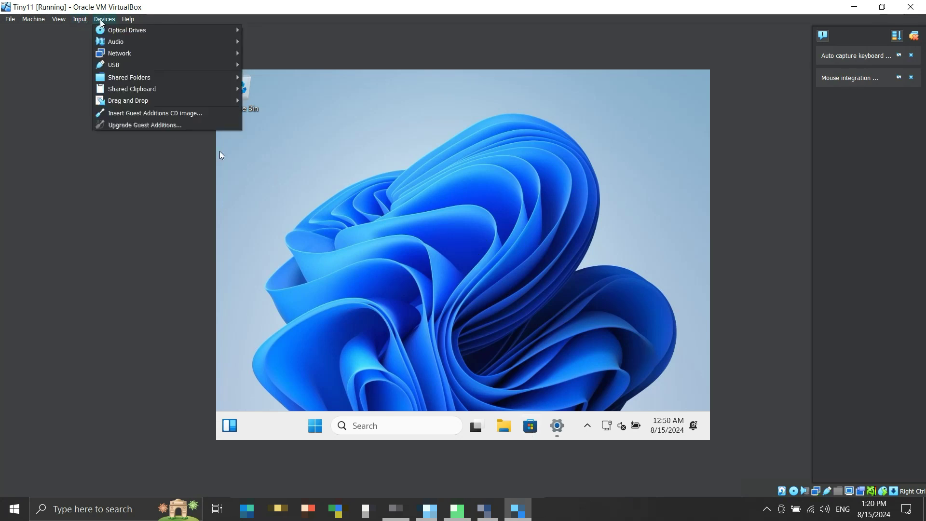
pyautogui.click(125, 112)
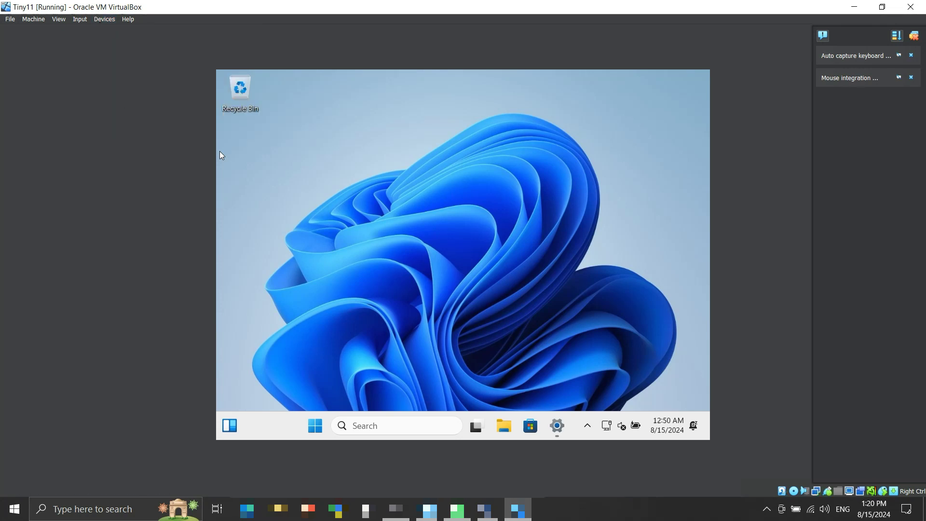
# Step: In File Explorer, run VBoxWindowsAdditions from the VirtualBox Guest Additions CD drive (D:)
pyautogui.click(502, 426)
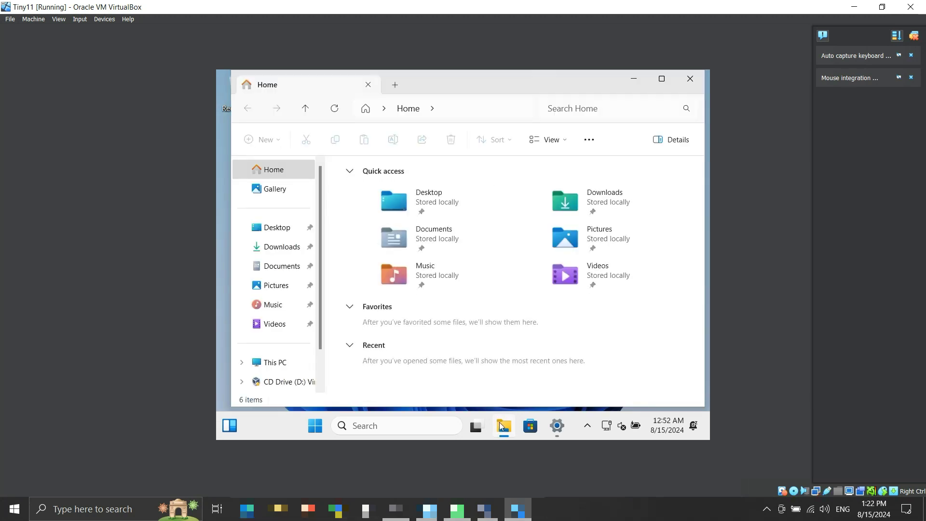
pyautogui.scroll(-2, 275, 285)
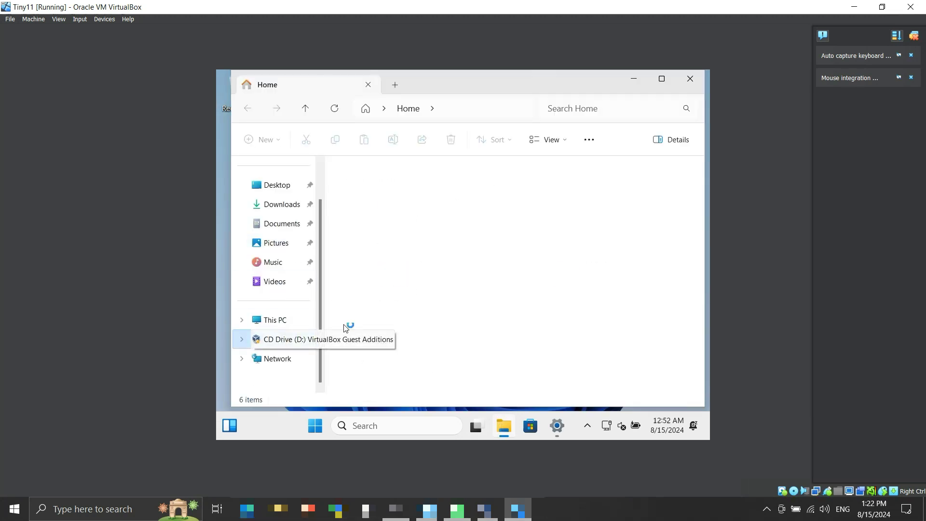
pyautogui.scroll(-2, 483, 266)
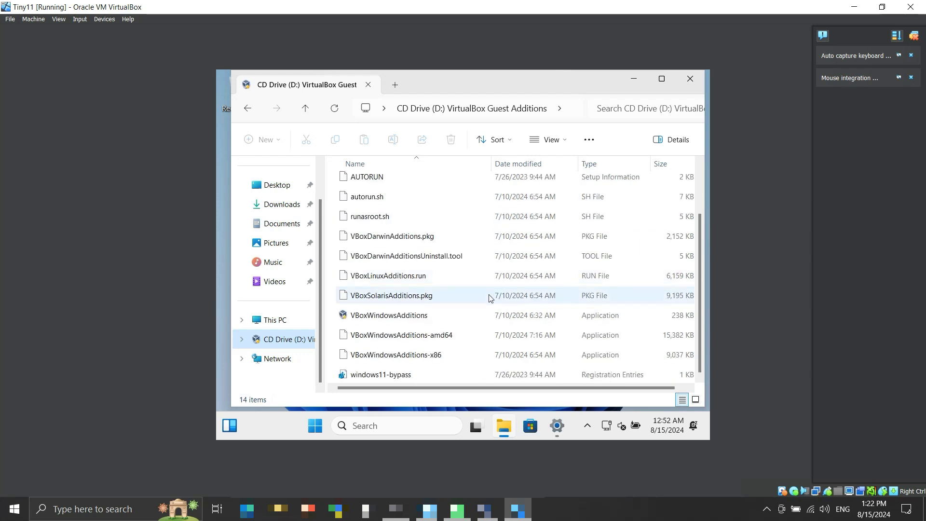
pyautogui.doubleClick(481, 316)
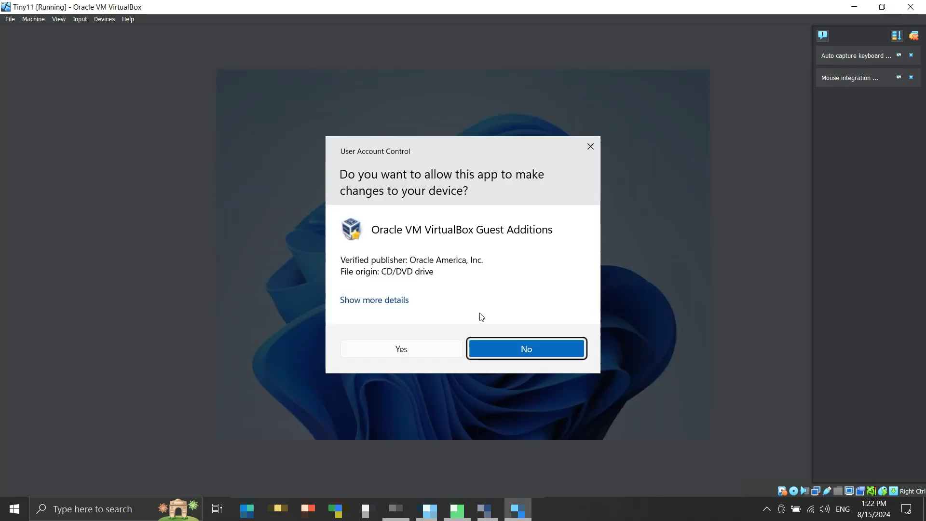
# Step: Approve the UAC prompt, install Guest Additions 7.0.20 with default location and components, and reboot
pyautogui.click(437, 347)
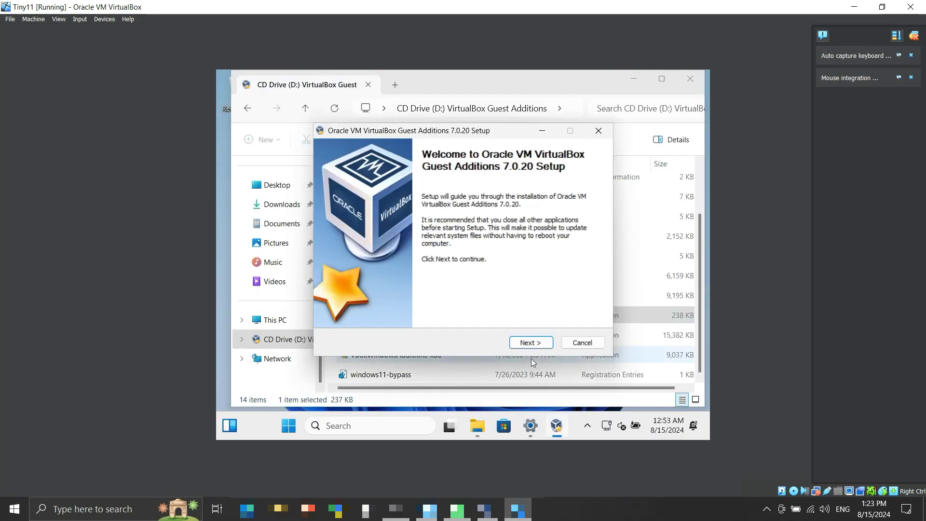
pyautogui.click(529, 345)
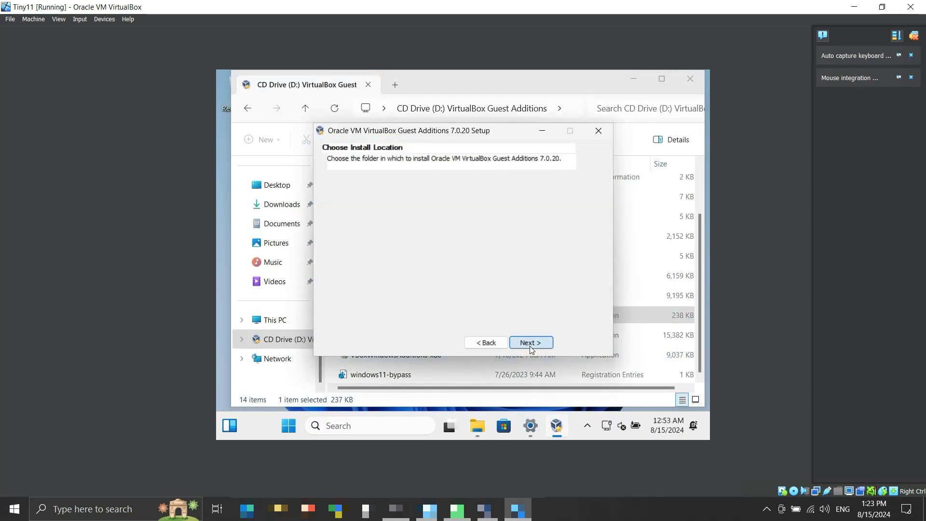
pyautogui.click(530, 346)
pyautogui.click(530, 343)
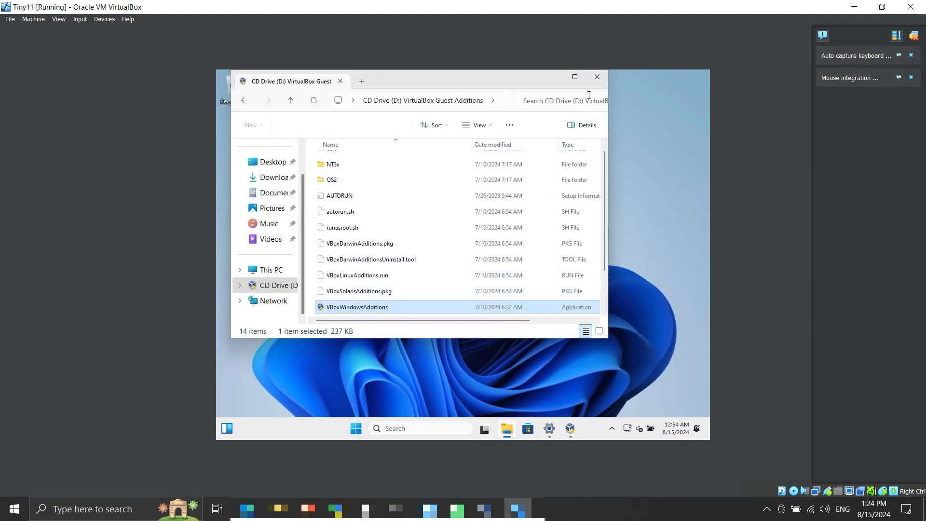
pyautogui.click(494, 301)
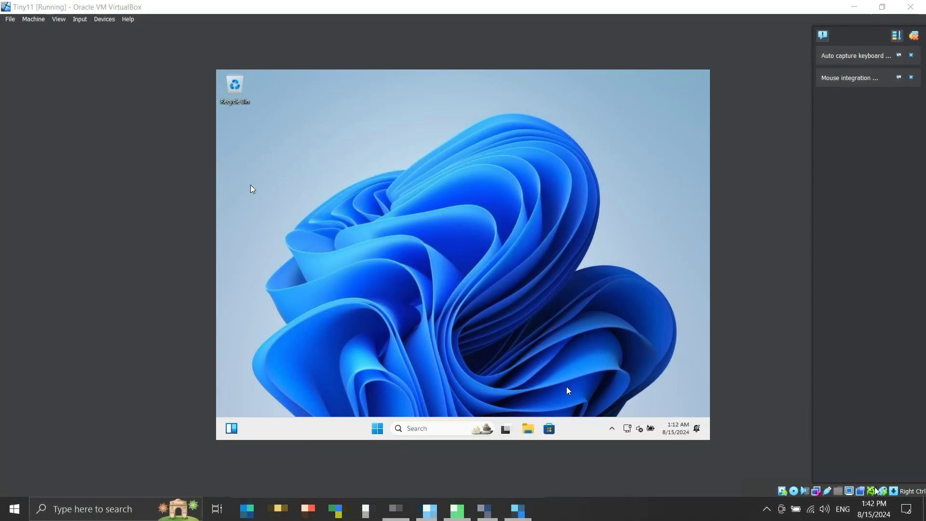
pyautogui.click(96, 21)
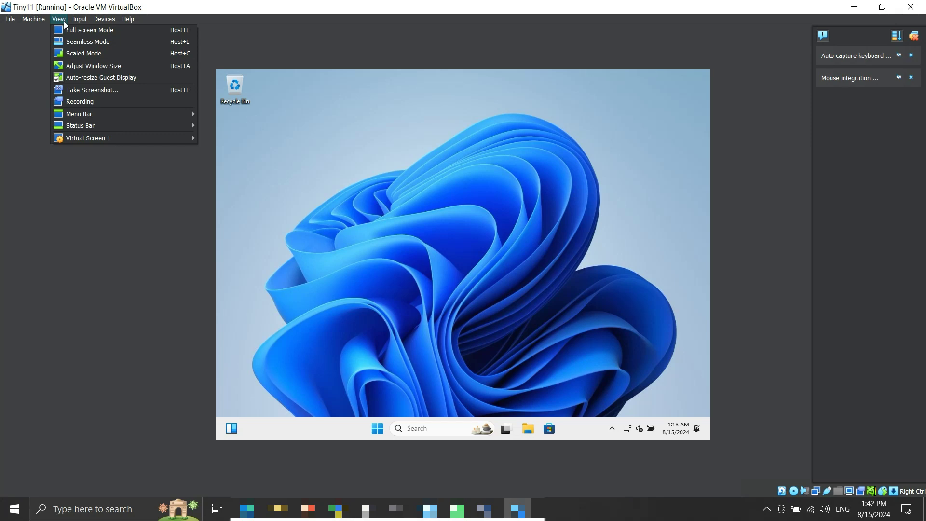
# Step: Try seamless mode with Host+L, then return to the windowed view
pyautogui.moveTo(69, 22)
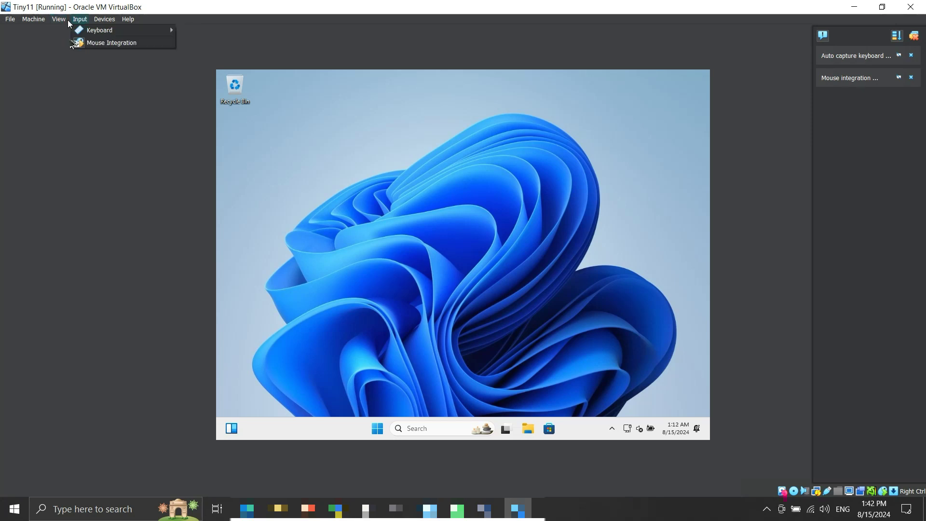
pyautogui.press('Control_R+l')
pyautogui.click(452, 305)
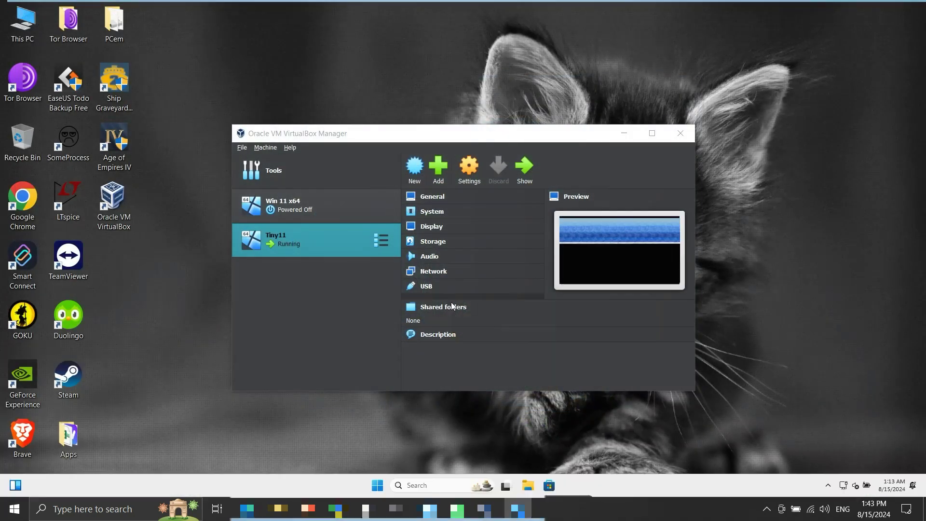
pyautogui.press('Control_R+l')
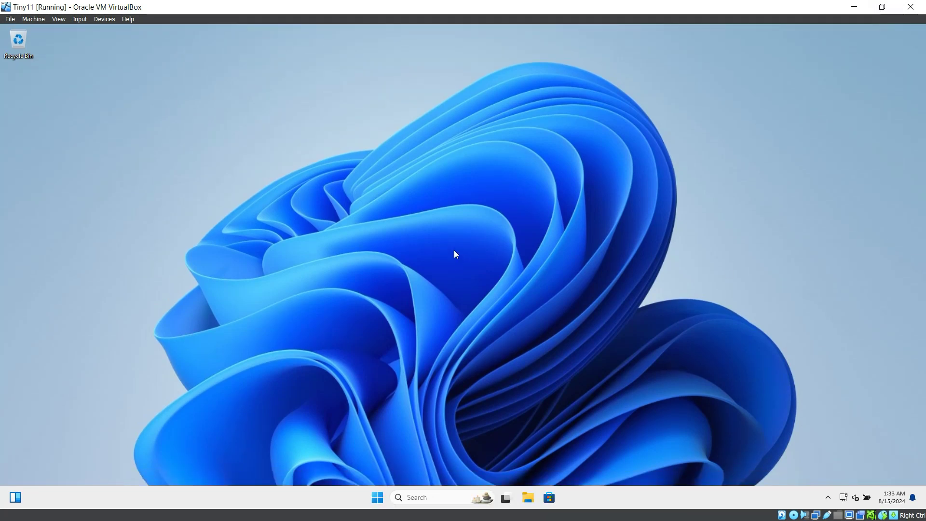
# Step: Switch the VM to Full-screen Mode from the View menu
pyautogui.click(59, 19)
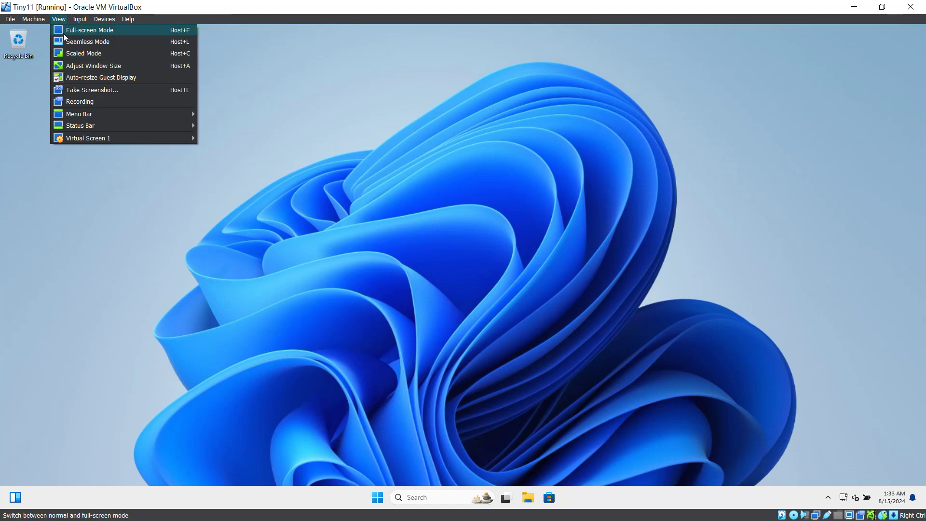
pyautogui.click(63, 31)
pyautogui.click(442, 315)
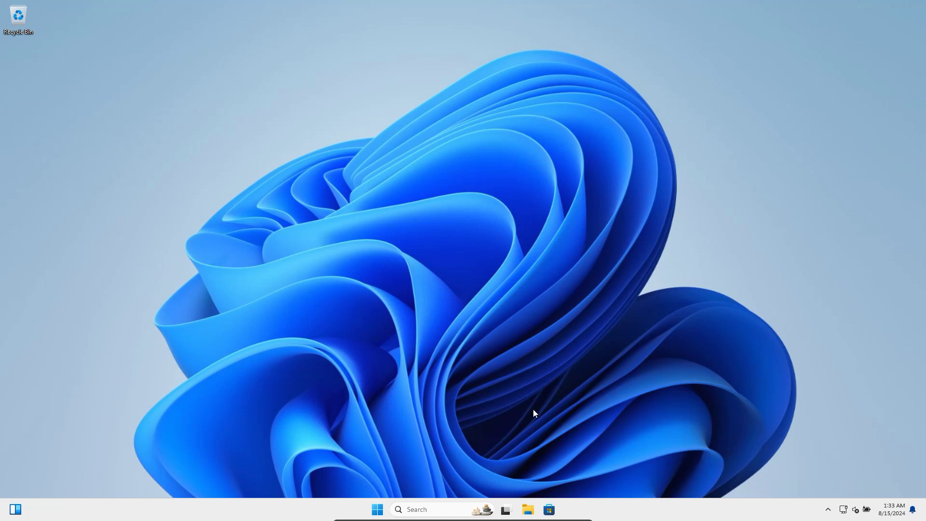
pyautogui.rightClick(628, 511)
pyautogui.click(650, 475)
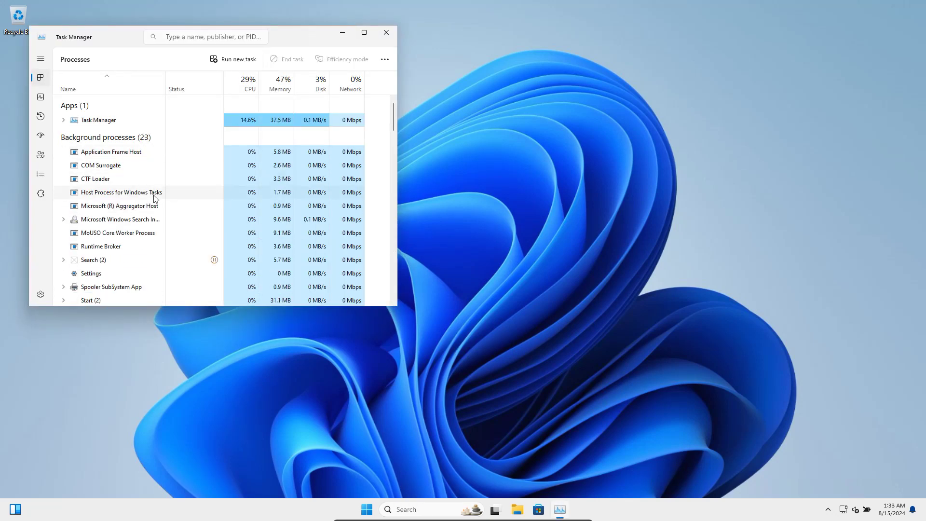
pyautogui.click(41, 97)
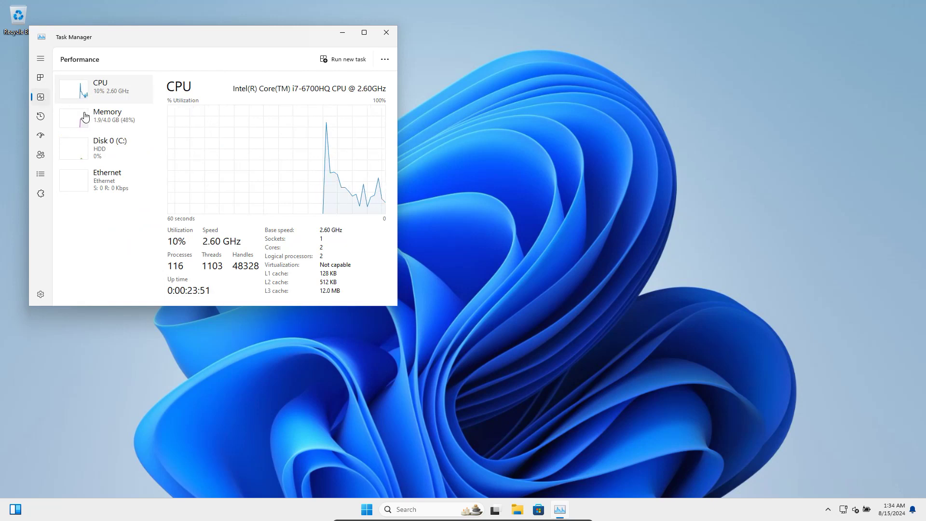
pyautogui.click(99, 127)
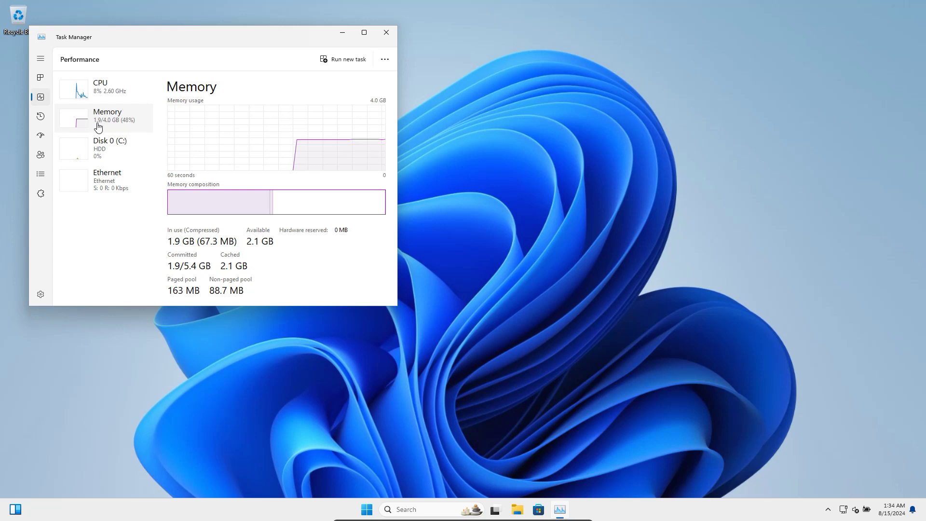
pyautogui.click(386, 33)
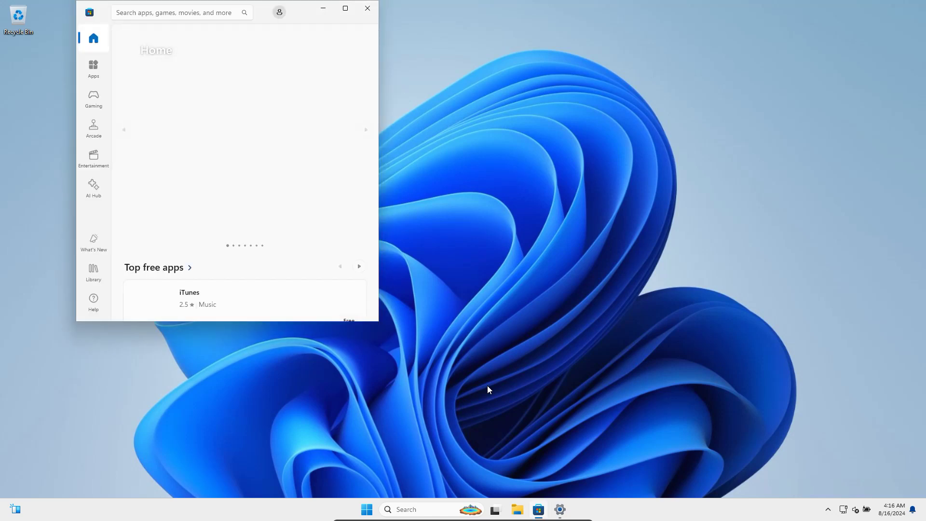
# Step: Search the Microsoft Store for 'firefox', get Mozilla Firefox, and close the Store once installed
pyautogui.click(162, 12)
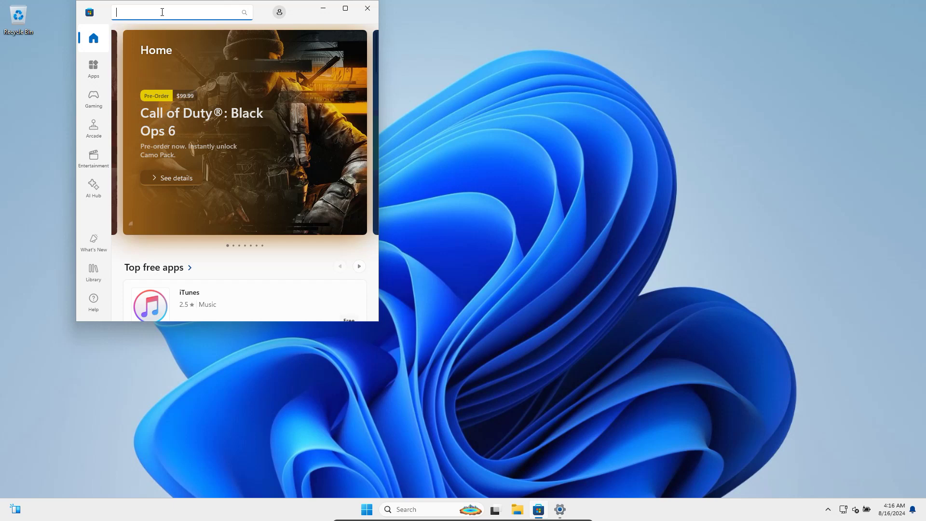
pyautogui.write('firefox')
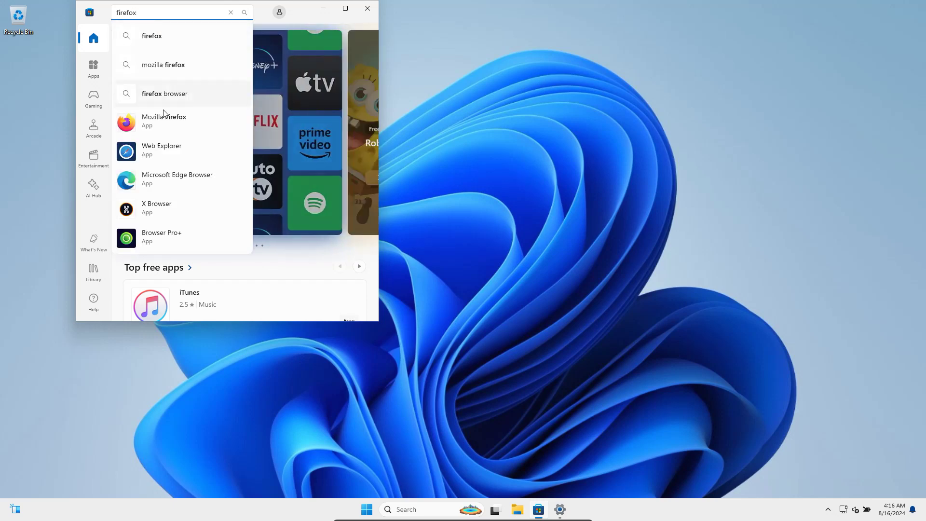
pyautogui.click(165, 120)
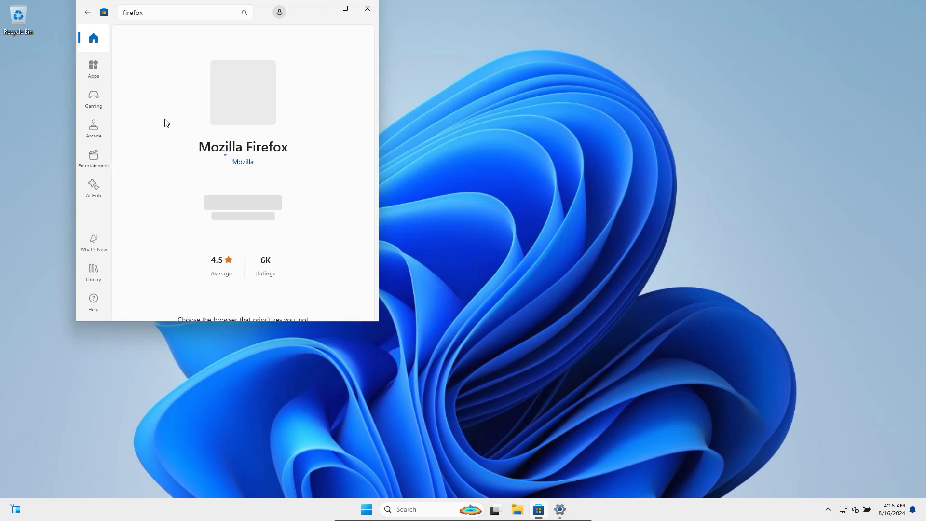
pyautogui.click(242, 212)
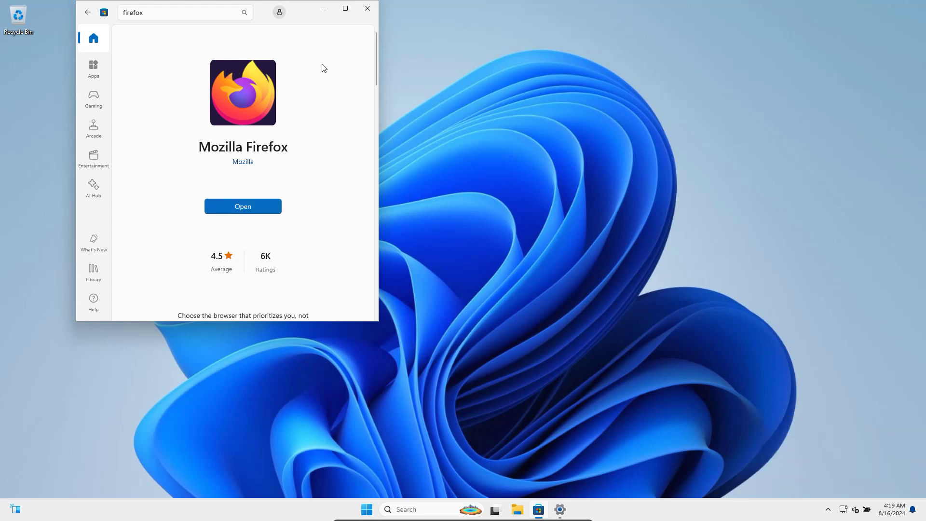
pyautogui.click(367, 9)
# Step: Launch the installed Firefox by searching 'fire' from the taskbar
pyautogui.click(436, 508)
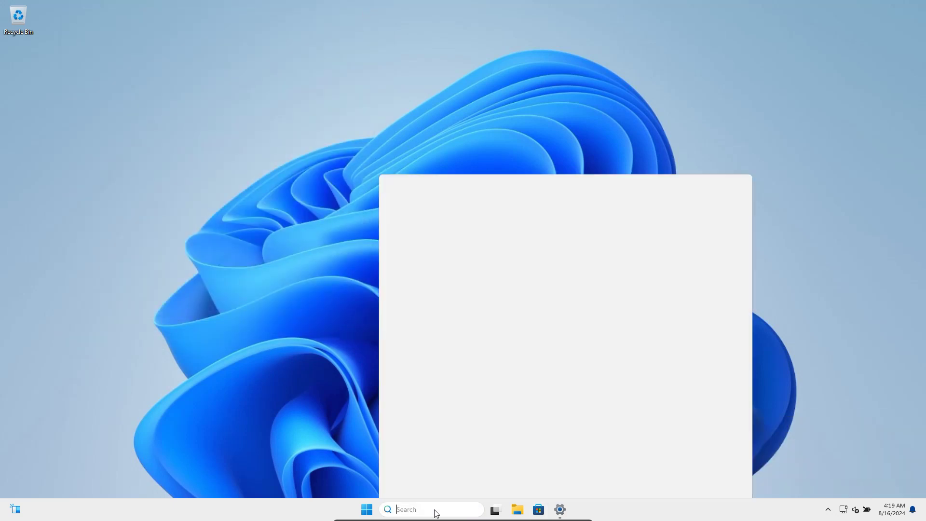
pyautogui.write('fire')
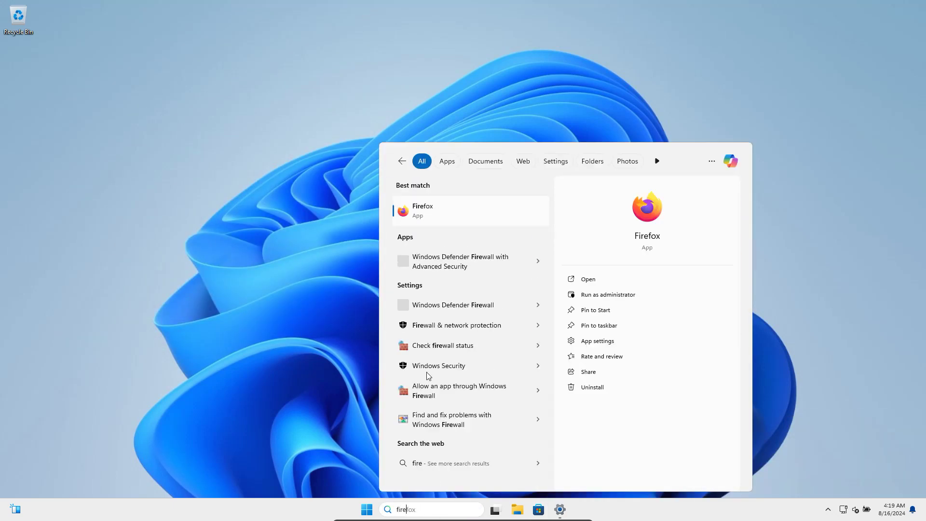
pyautogui.click(470, 216)
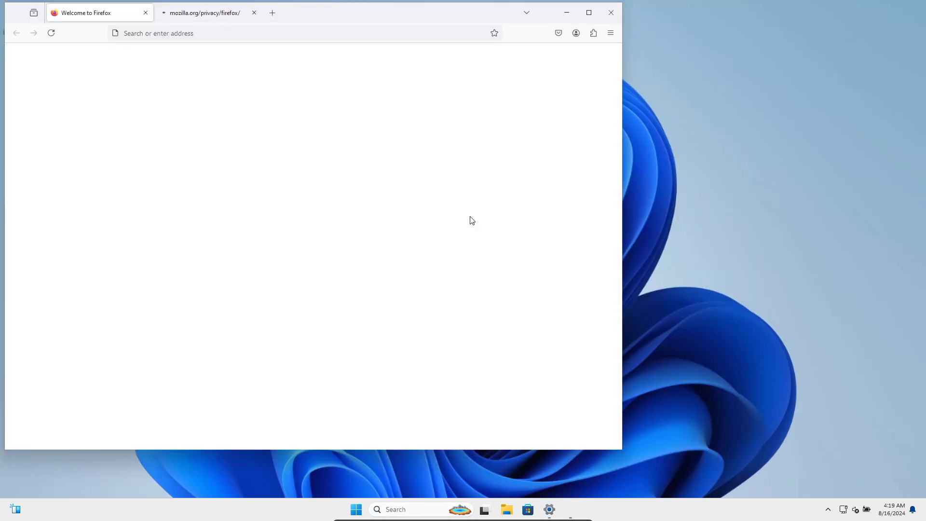
# Step: Load google.com in Firefox's address bar, then close Firefox
pyautogui.hotkey('ctrl', 'l')
pyautogui.write('google.com')
pyautogui.press('Return')
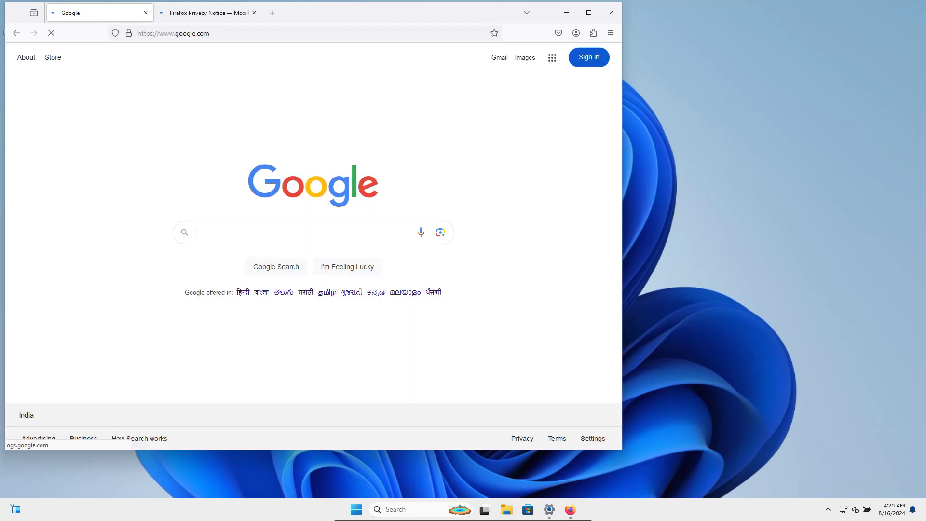
pyautogui.click(611, 12)
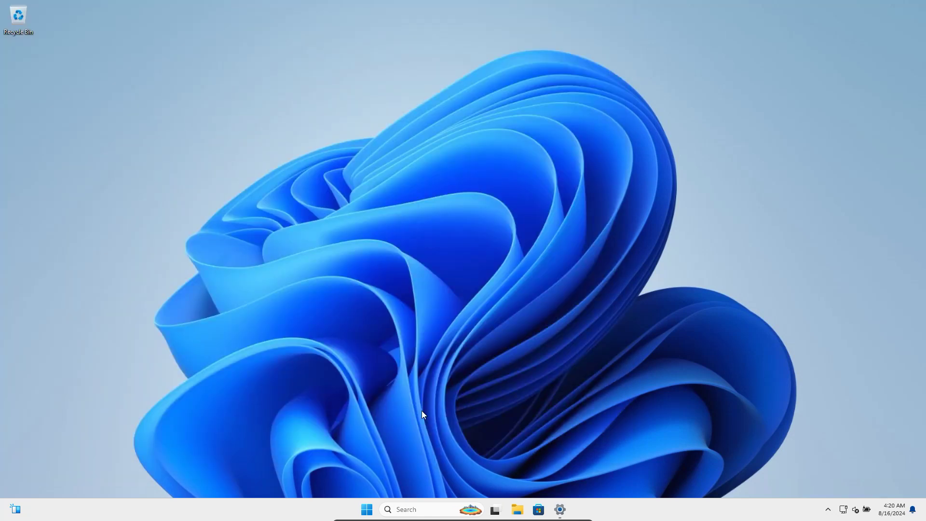